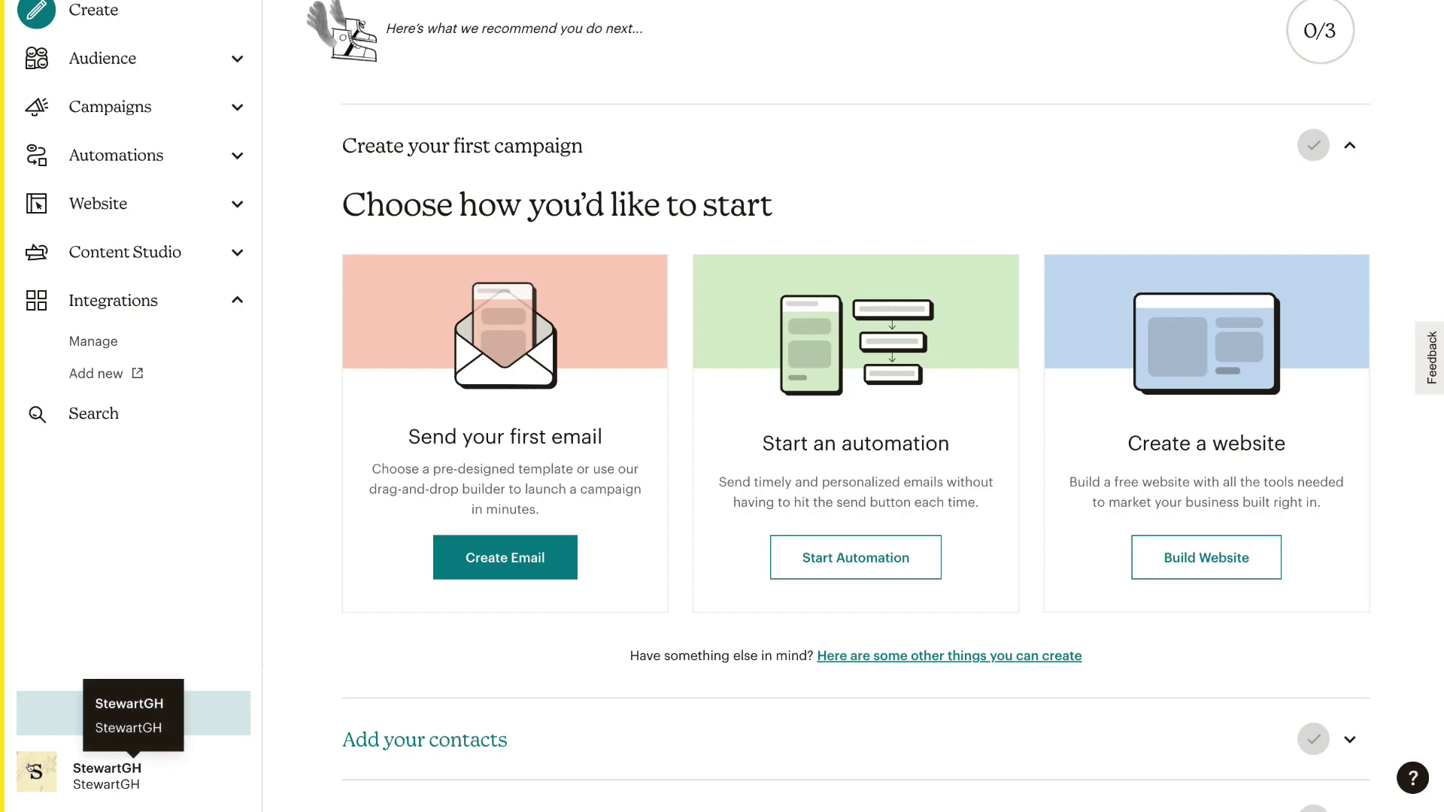
Go to the API keys page under Account & billing > Extras in Mailchimp
left_click(30, 768)
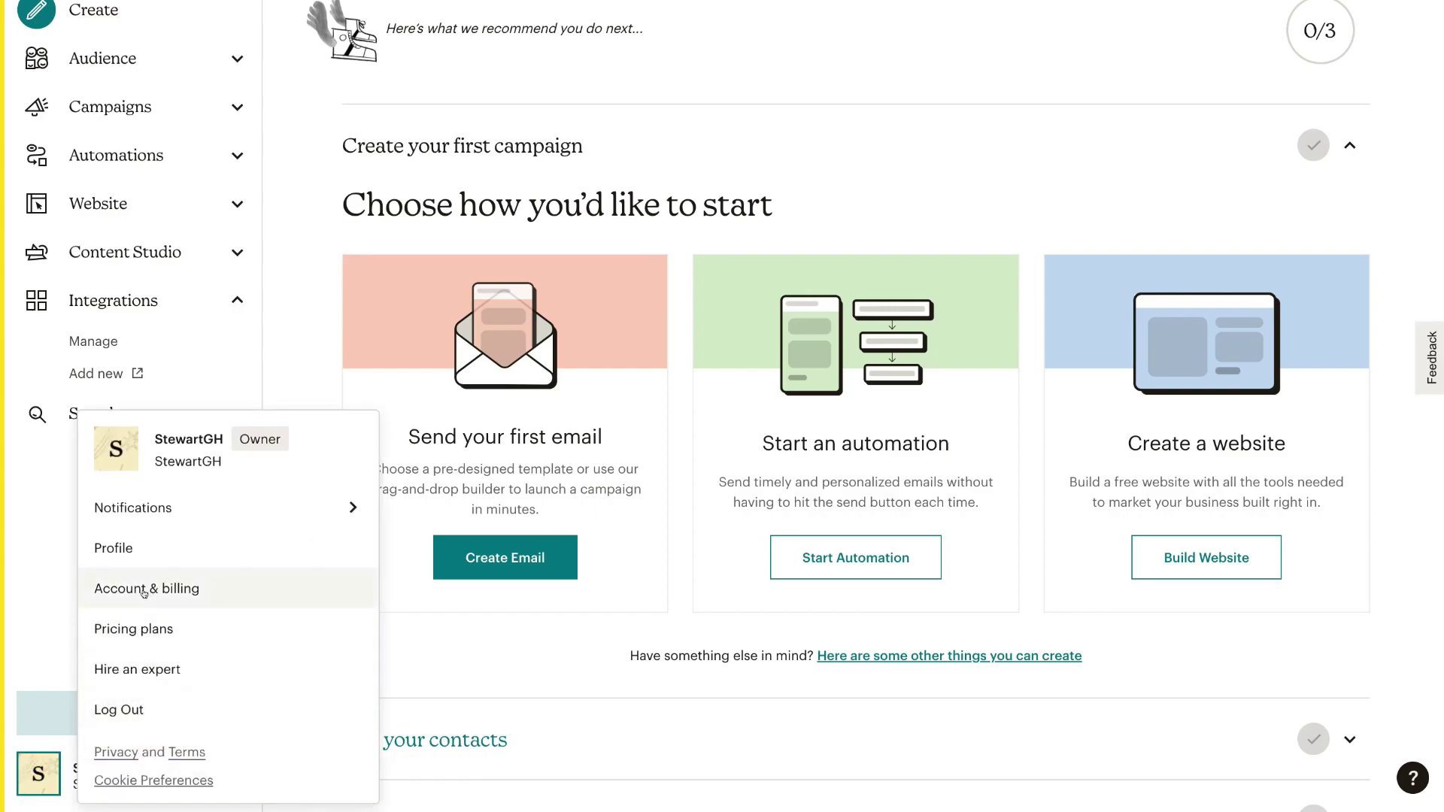
left_click(212, 588)
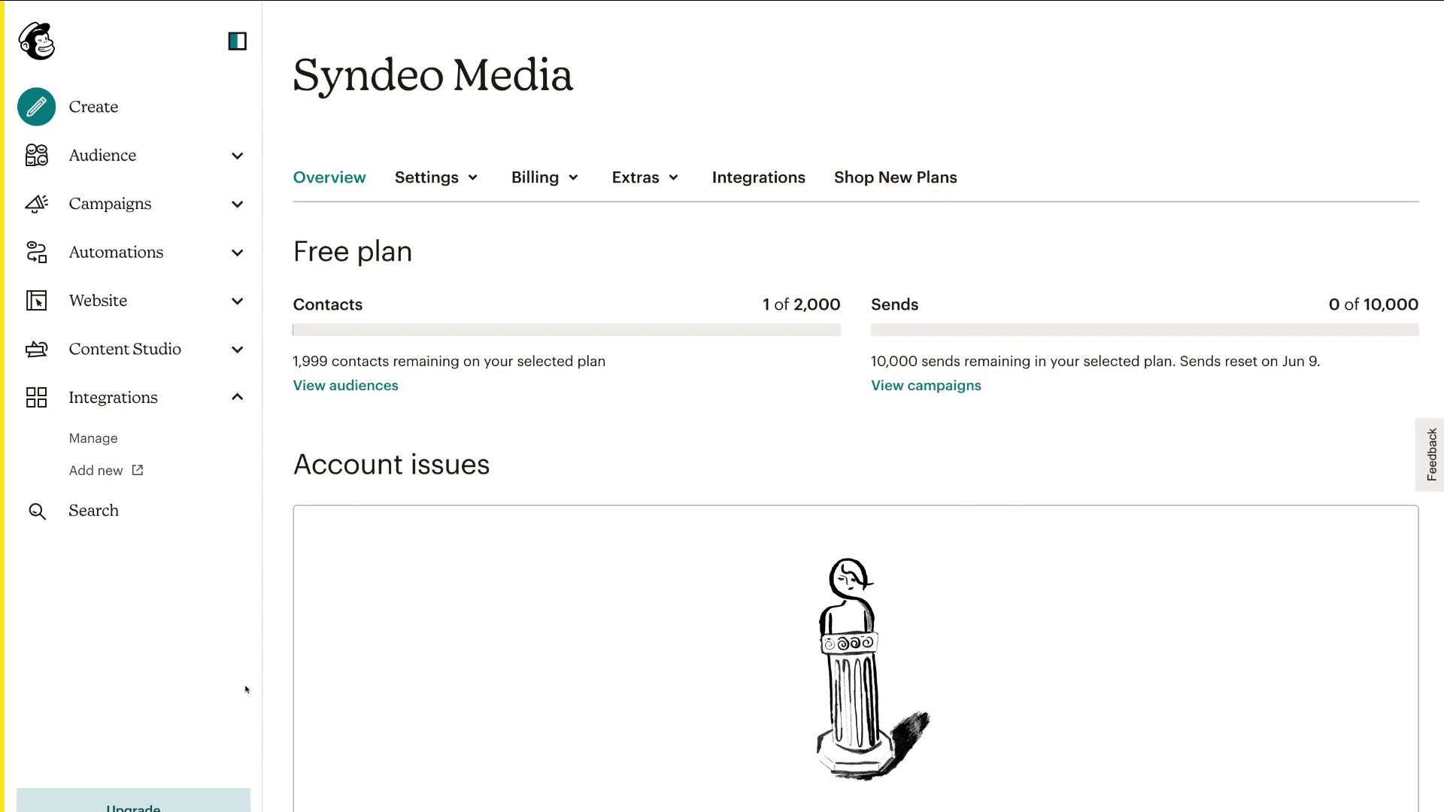
left_click(654, 177)
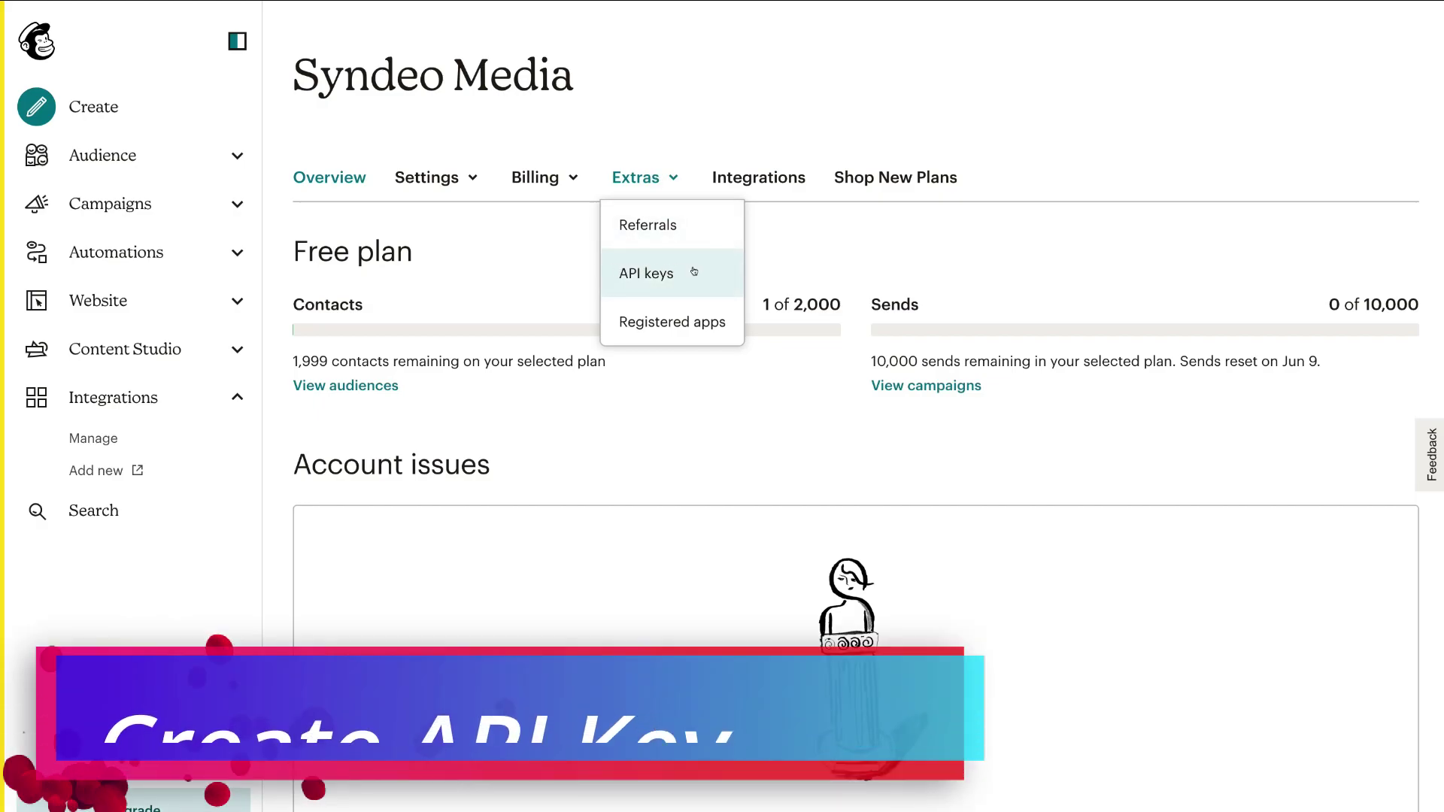
left_click(707, 272)
scroll(638, 272, "down", 5)
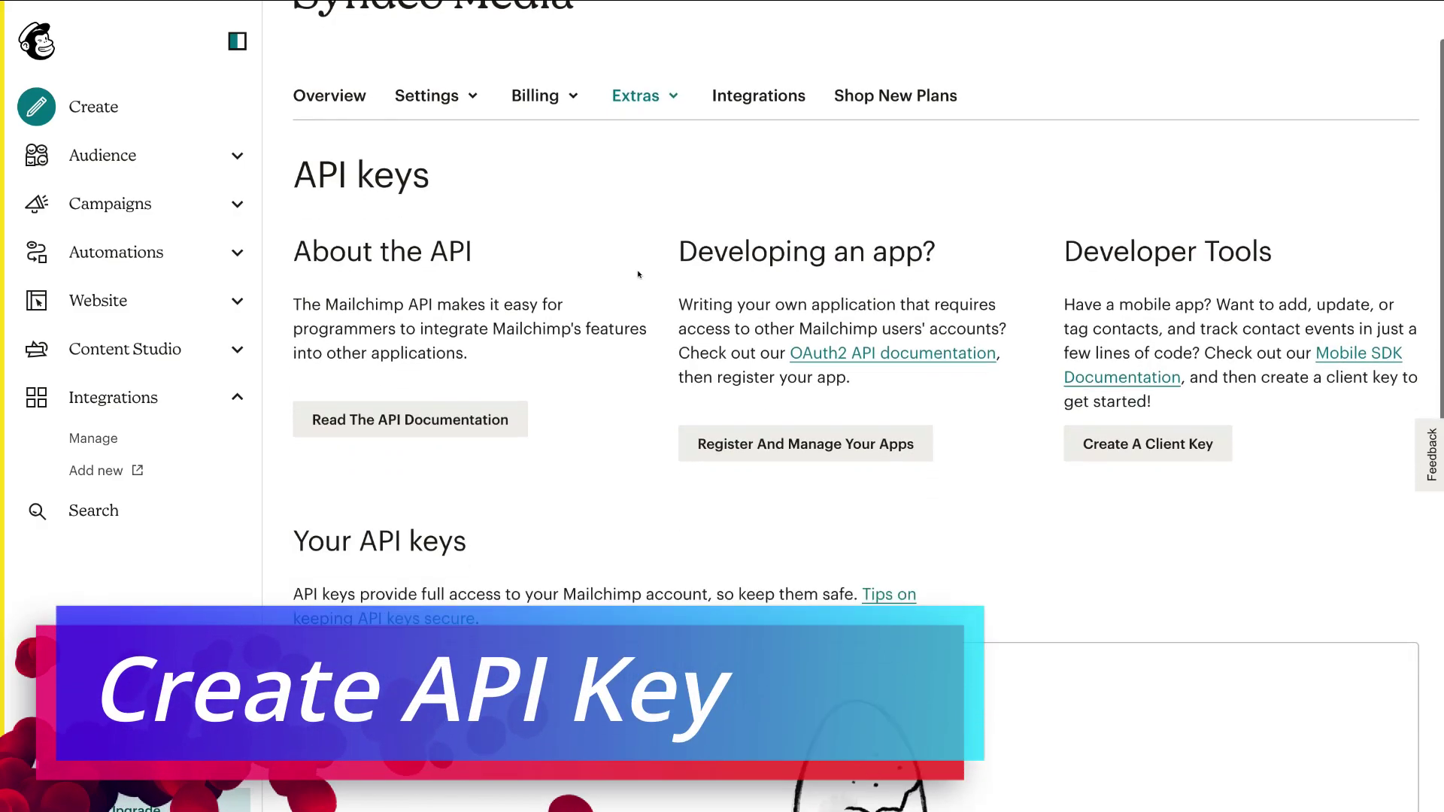
scroll(639, 273, "down", 2)
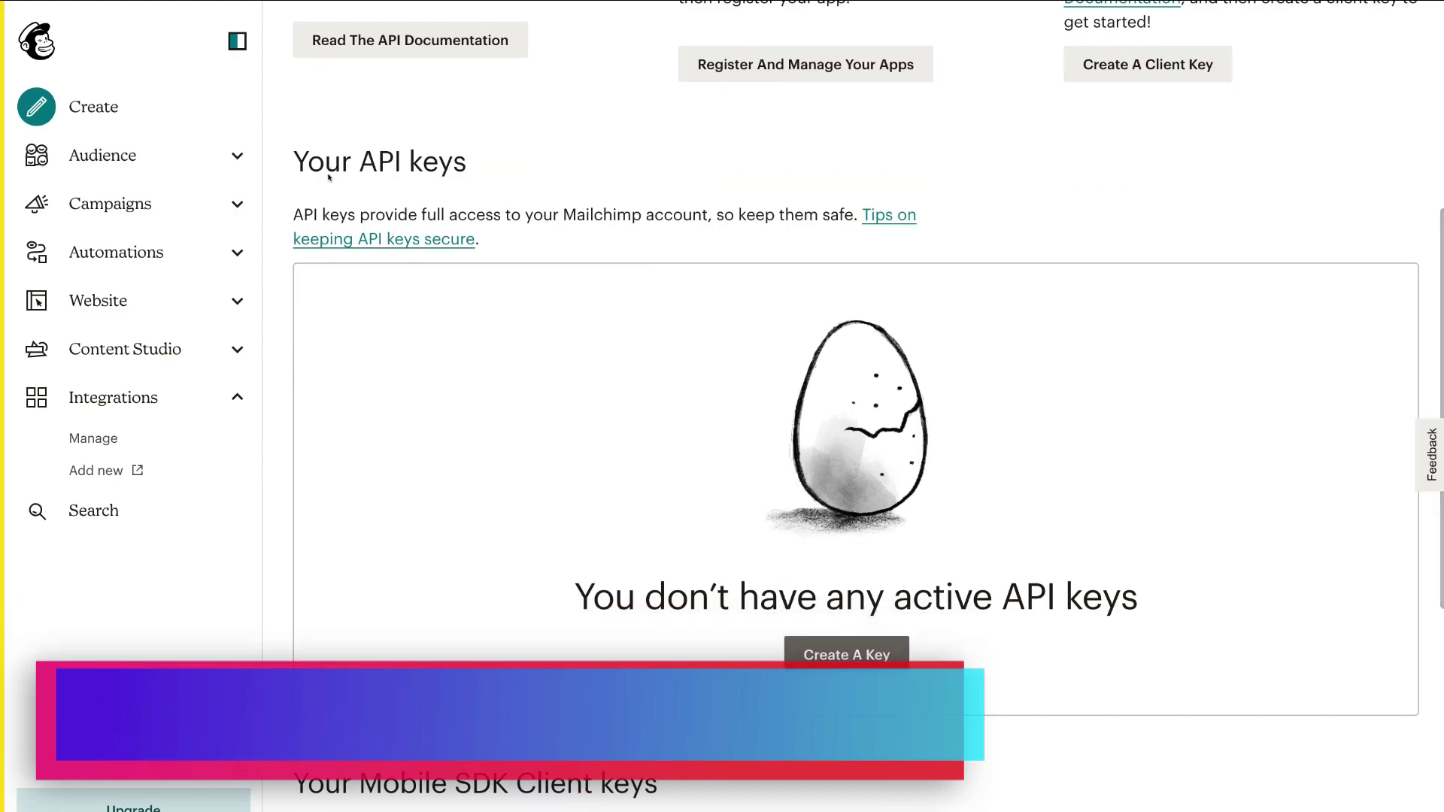
Create a new Mailchimp API key and select it for copying
left_click(816, 655)
scroll(863, 653, "down", 4)
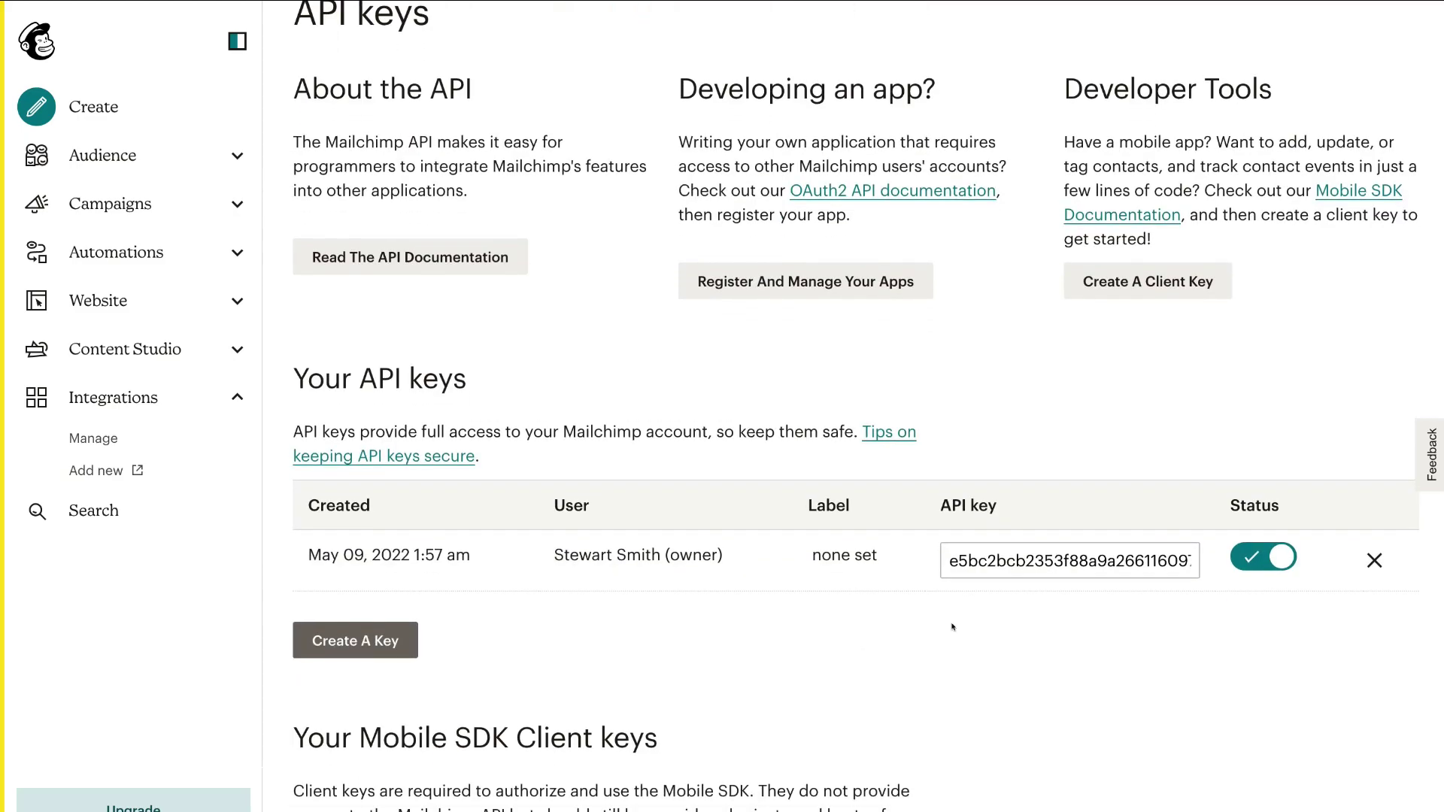
left_click(984, 554)
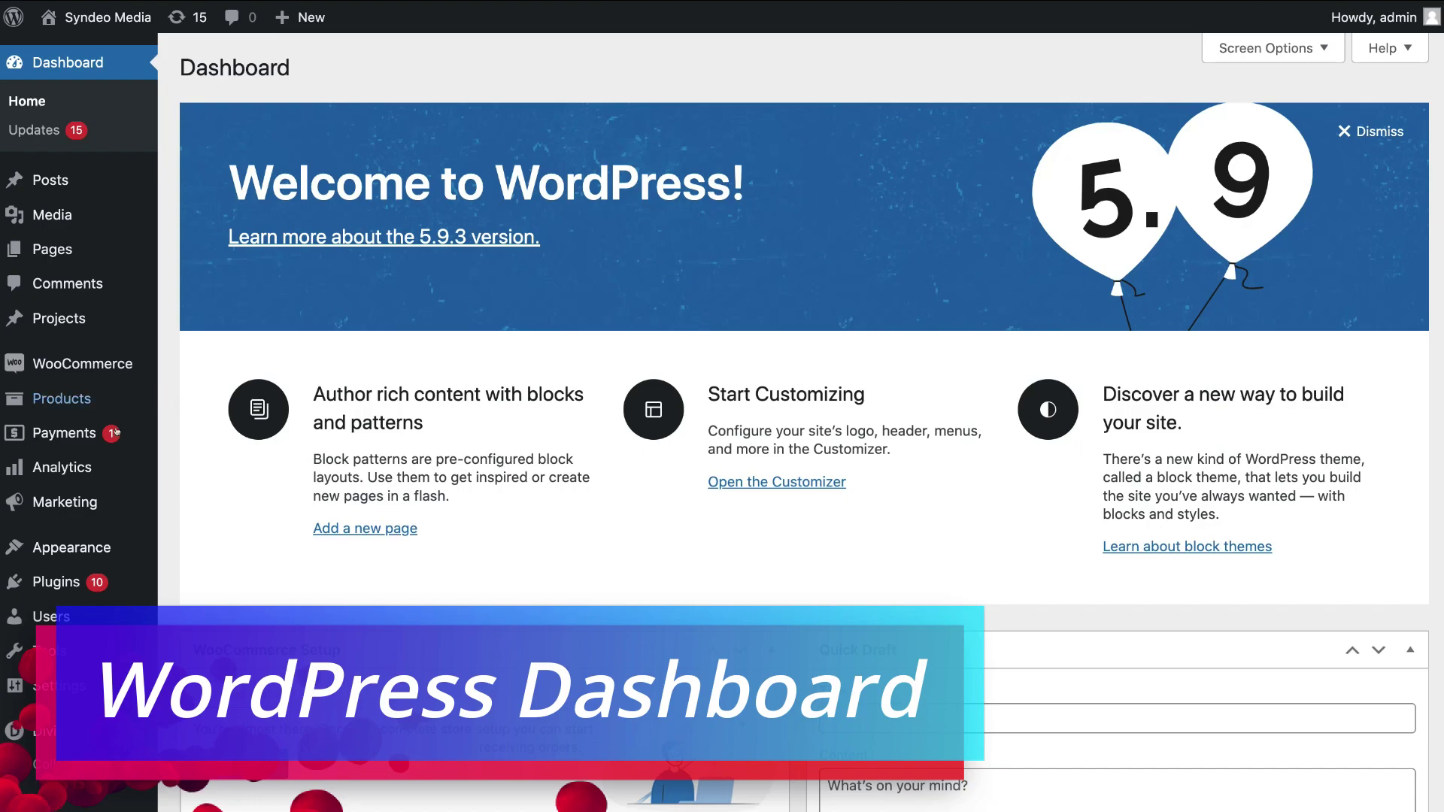
Search the plugin directory for 'Mailchimp for wordpress' from Plugins > Add New
mouse_move(87, 469)
mouse_move(87, 583)
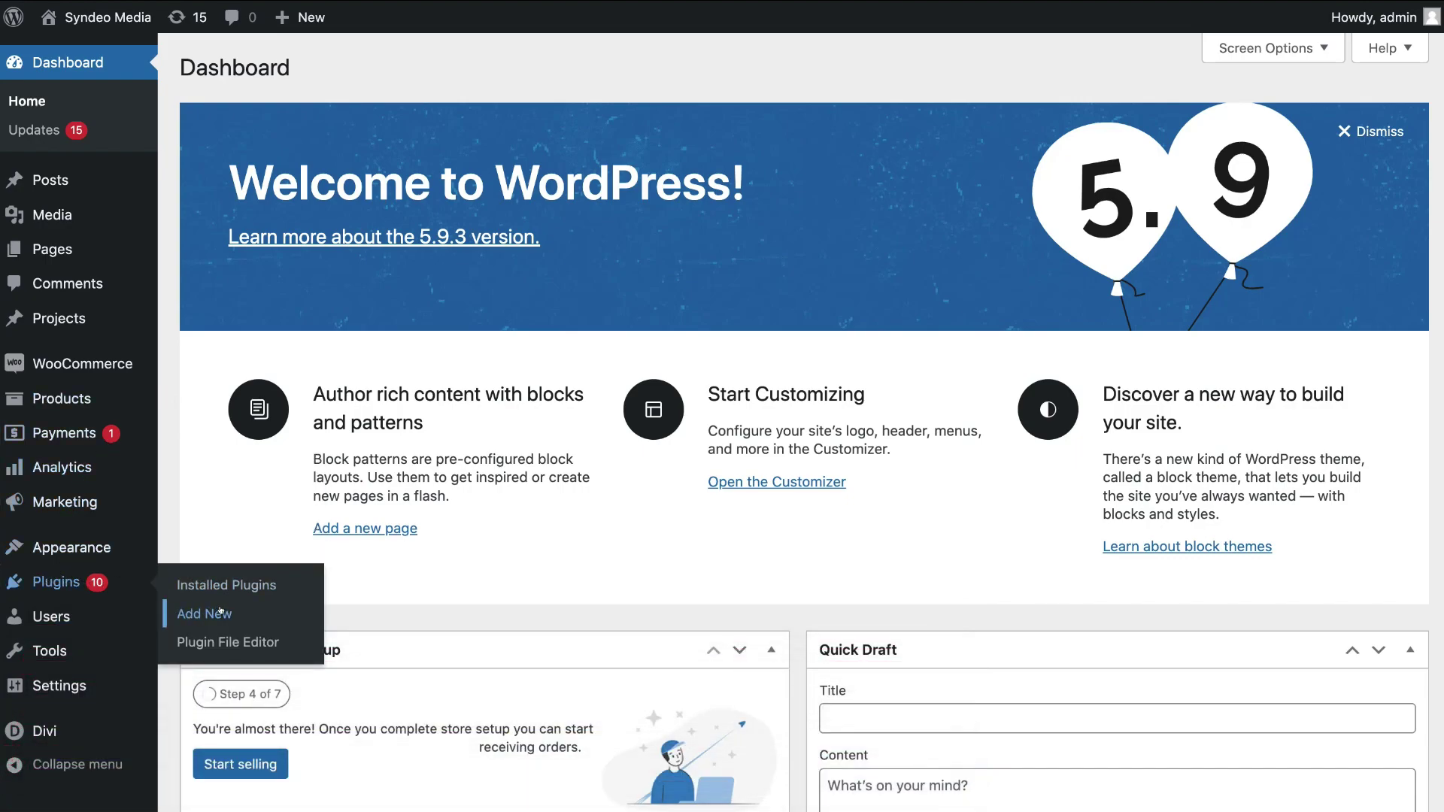
left_click(255, 610)
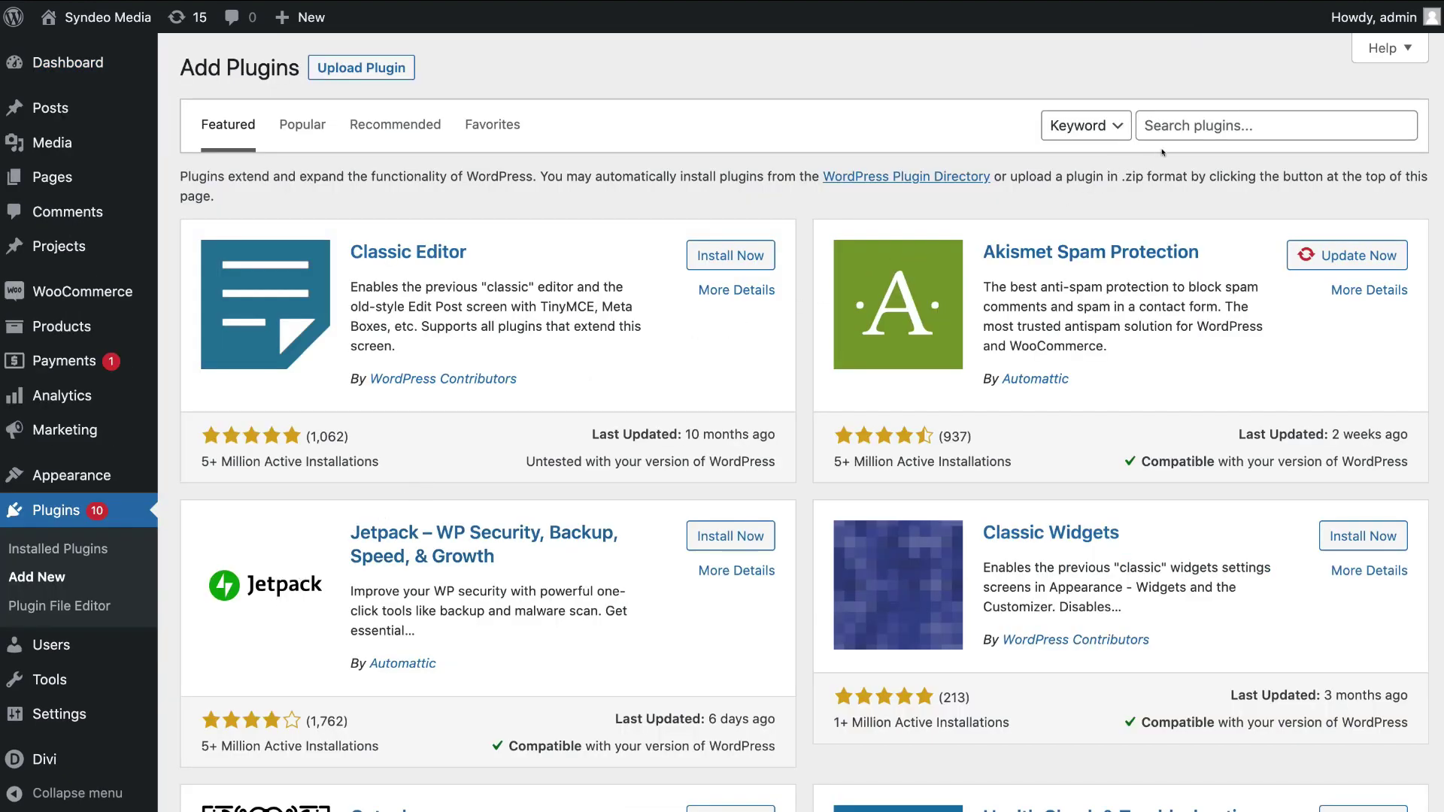
left_click(1161, 126)
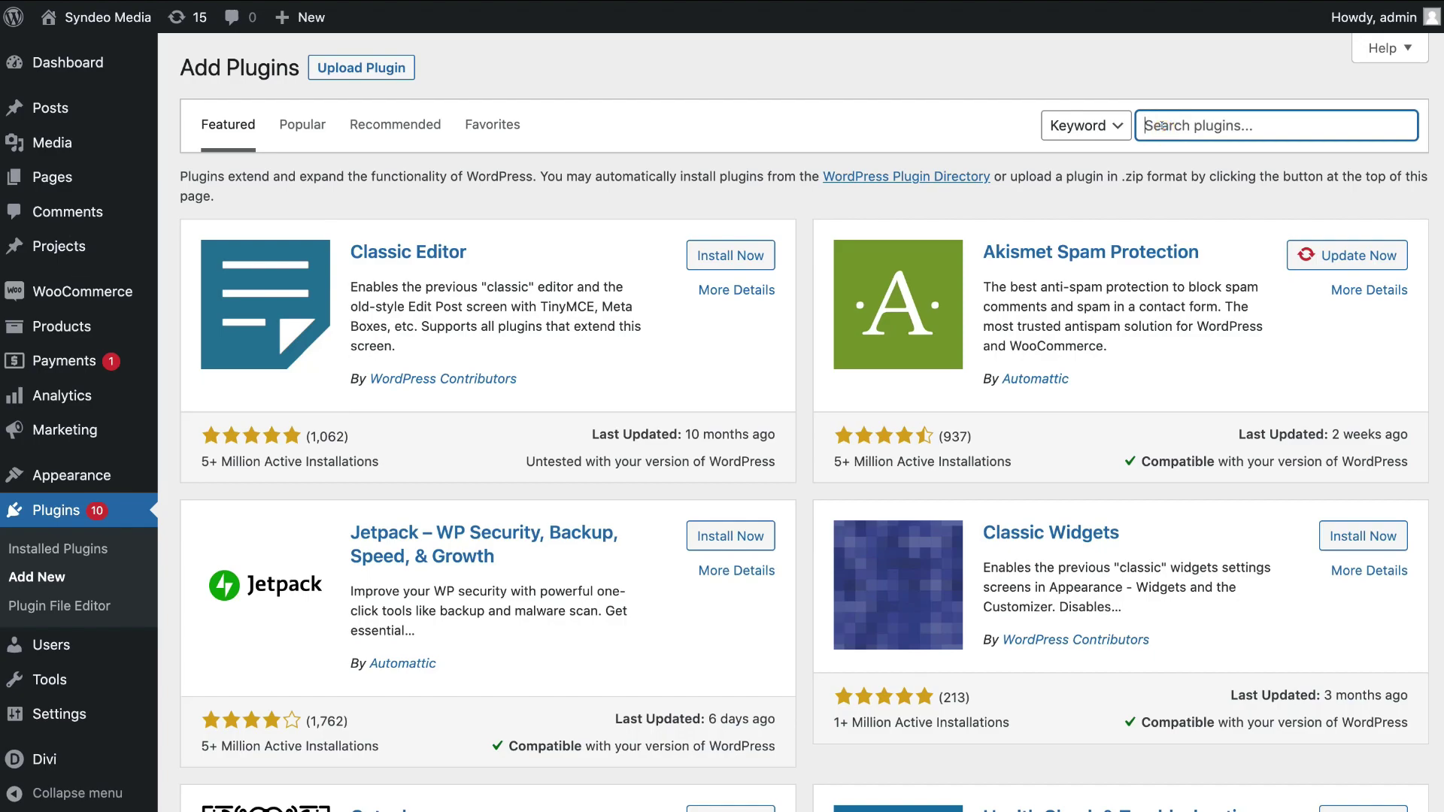
type("Mailchimp for wordpress")
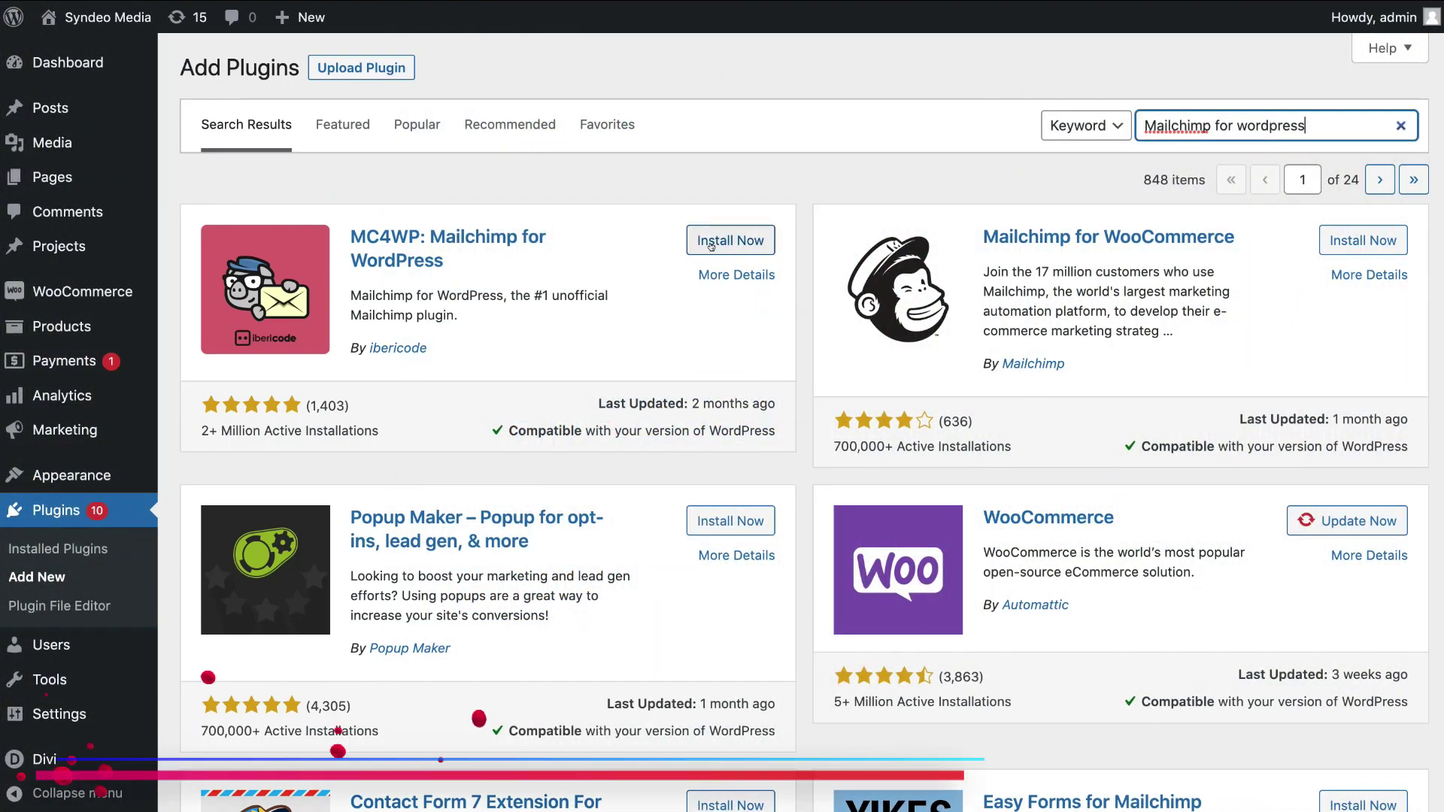
Install and activate the MC4WP: Mailchimp for WordPress plugin
left_click(728, 241)
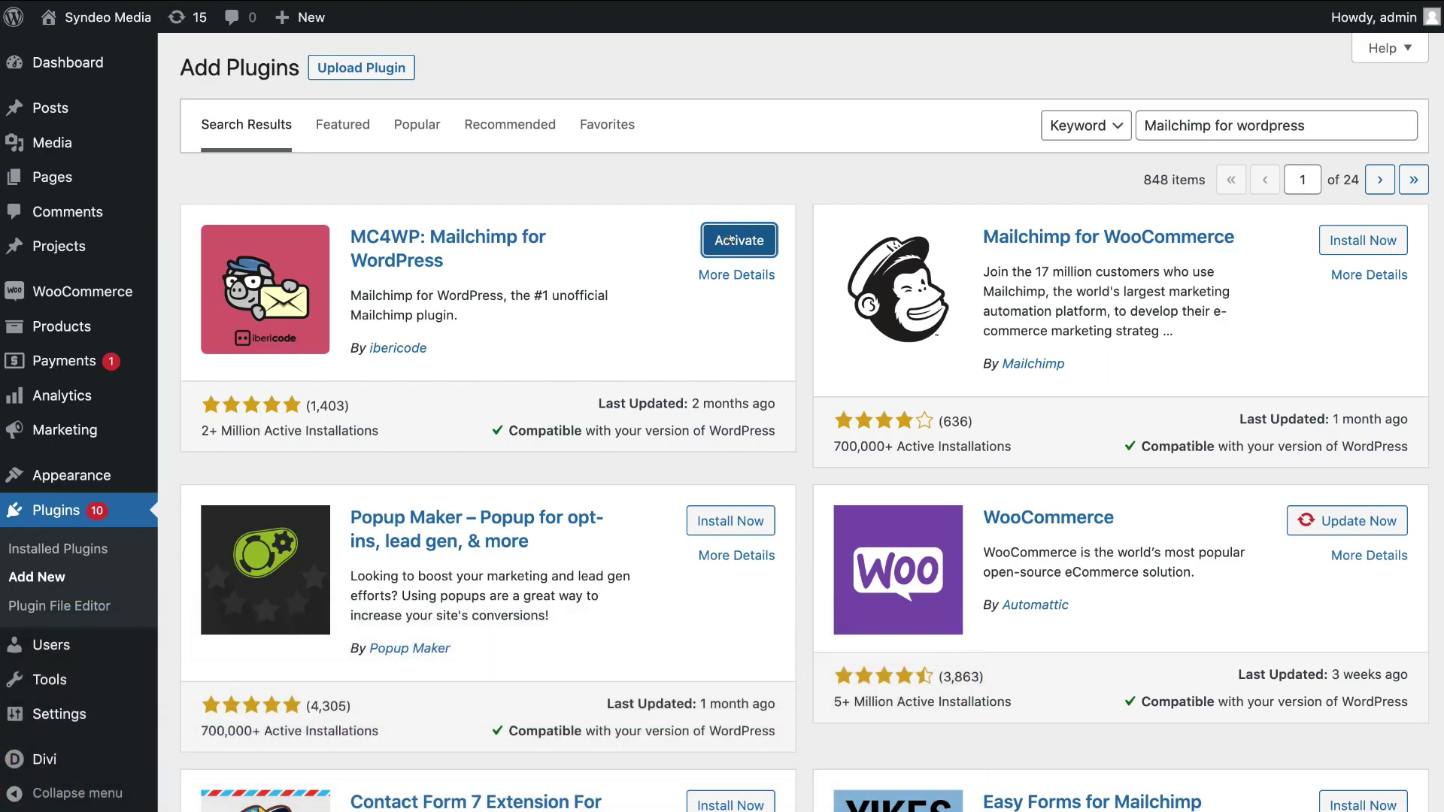
left_click(730, 239)
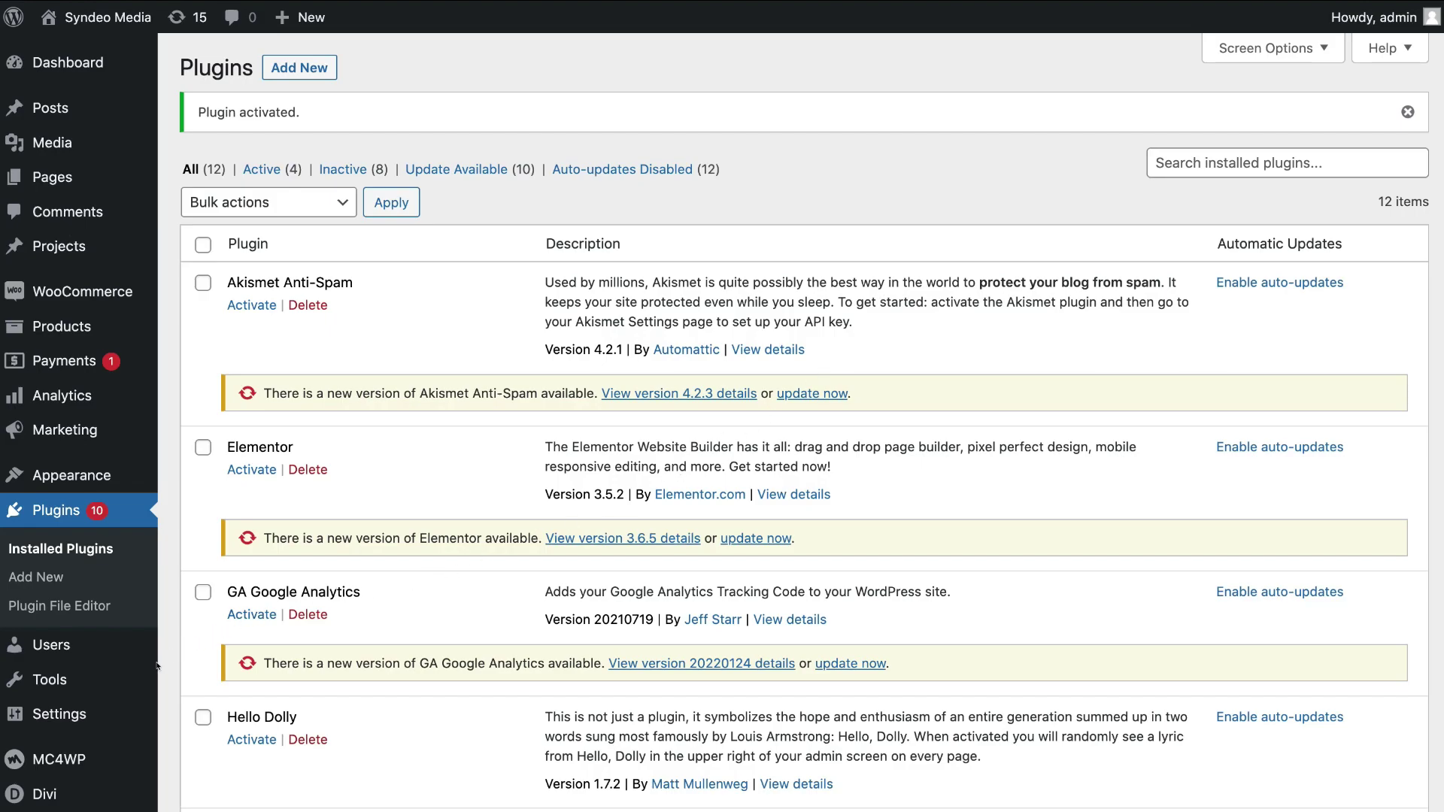
mouse_move(87, 761)
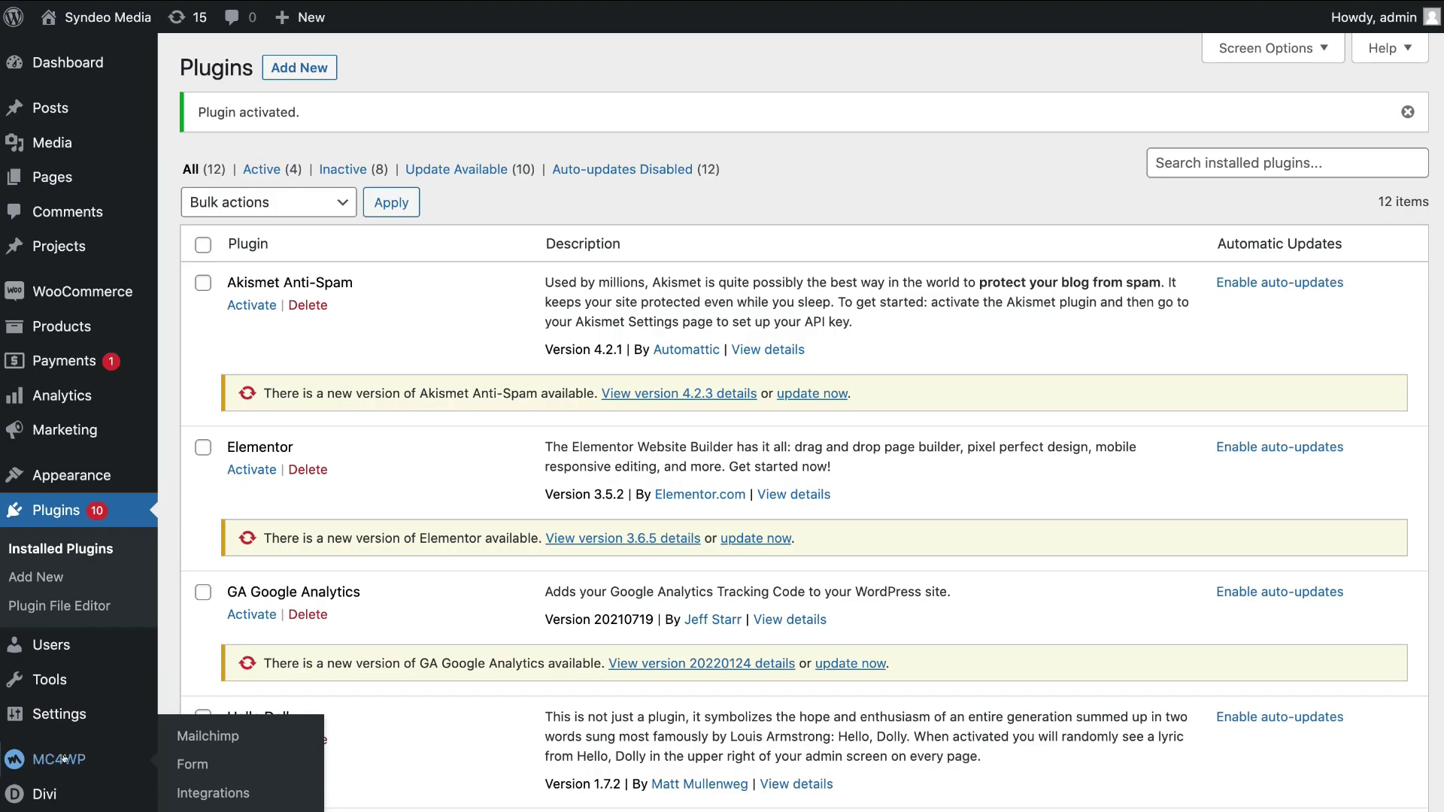
Paste the Mailchimp API key into MC4WP's API Key field and save to connect
left_click(217, 736)
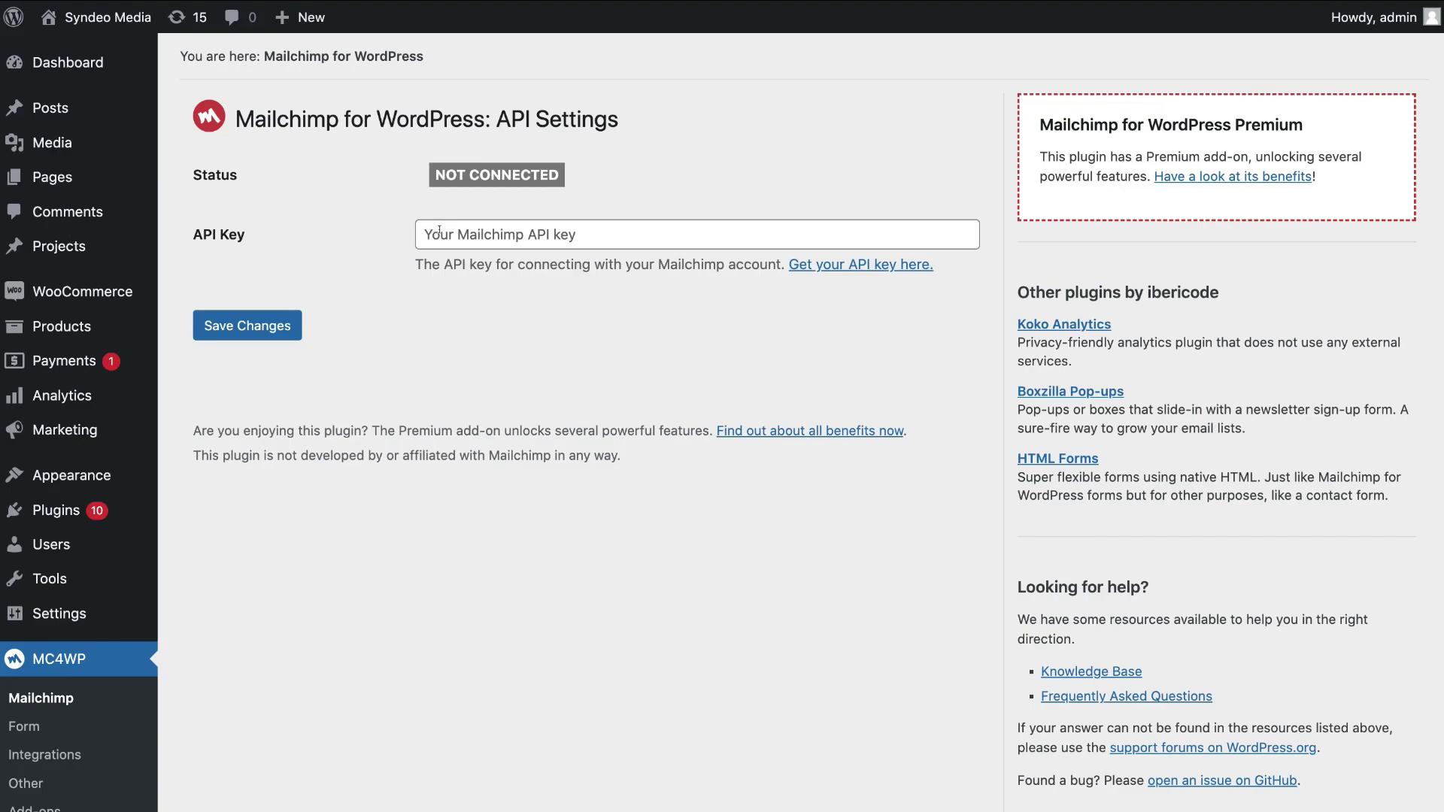
right_click(497, 232)
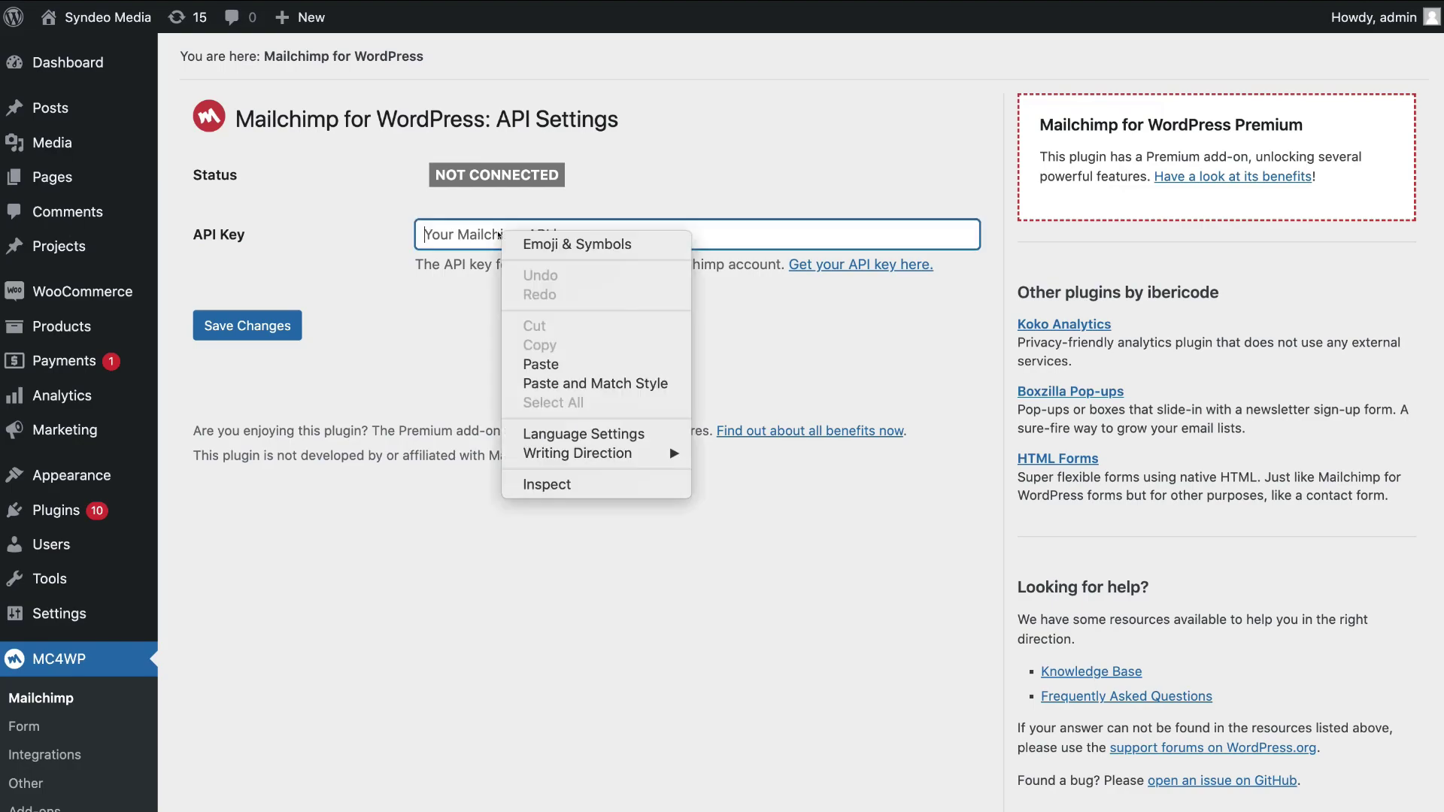
left_click(541, 363)
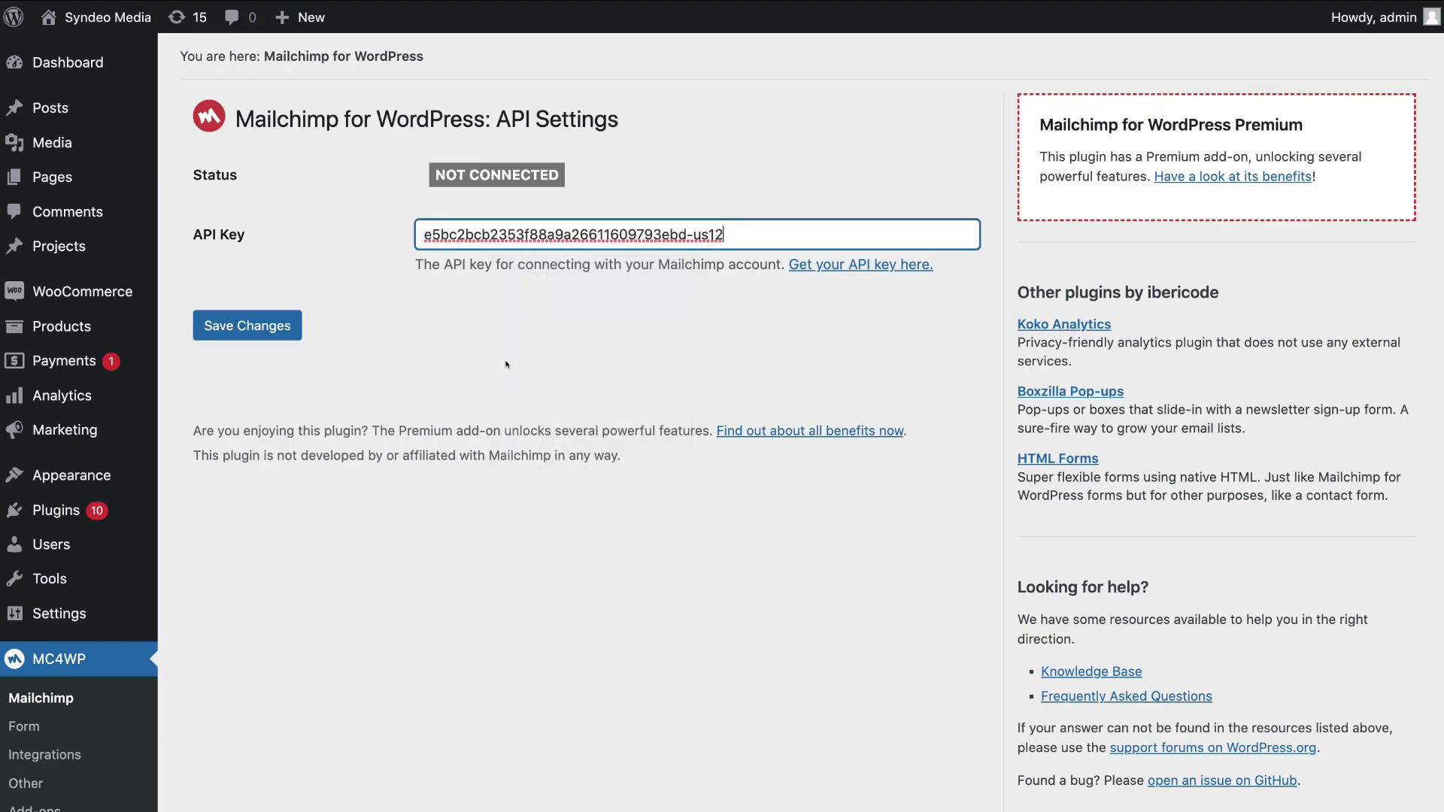
left_click(260, 330)
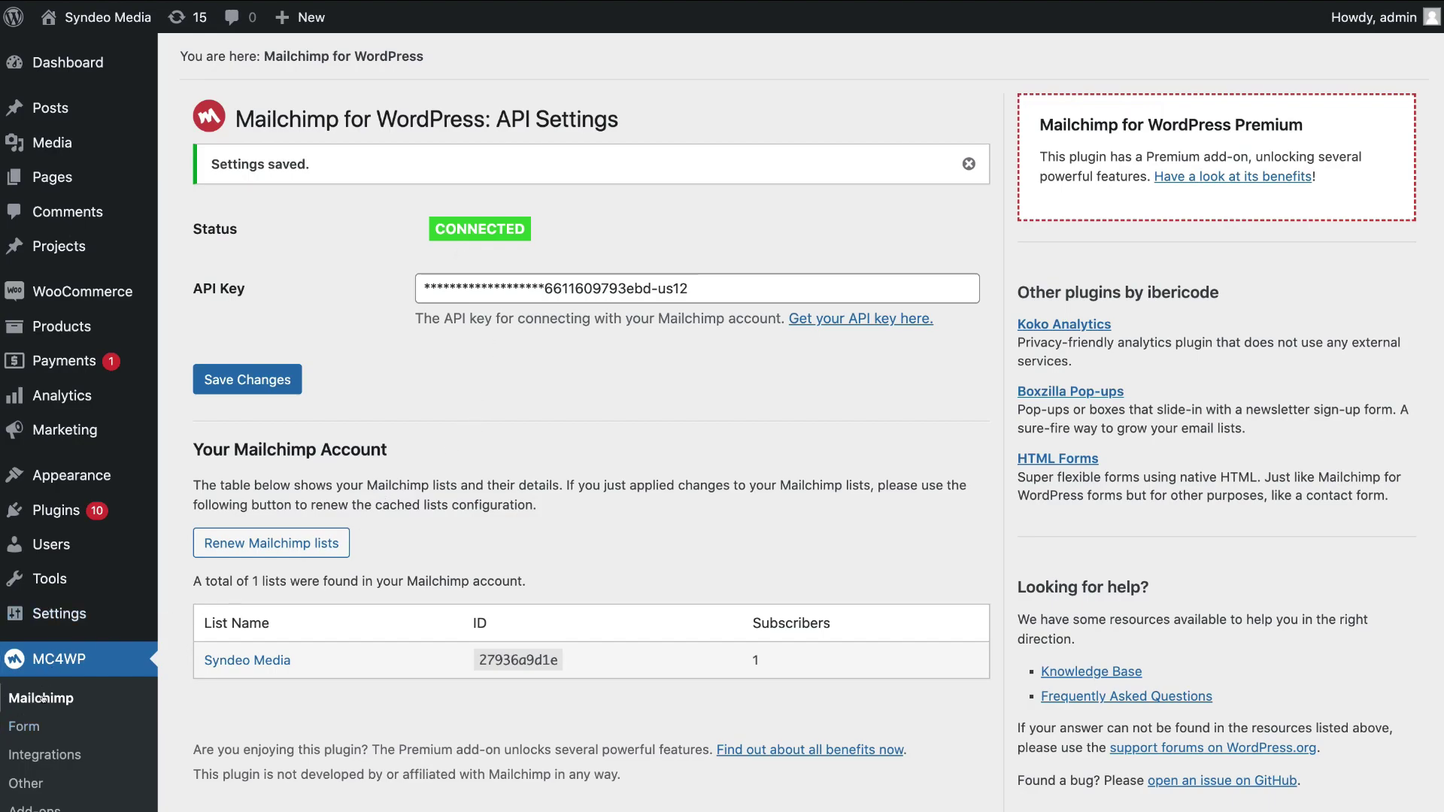
left_click(42, 725)
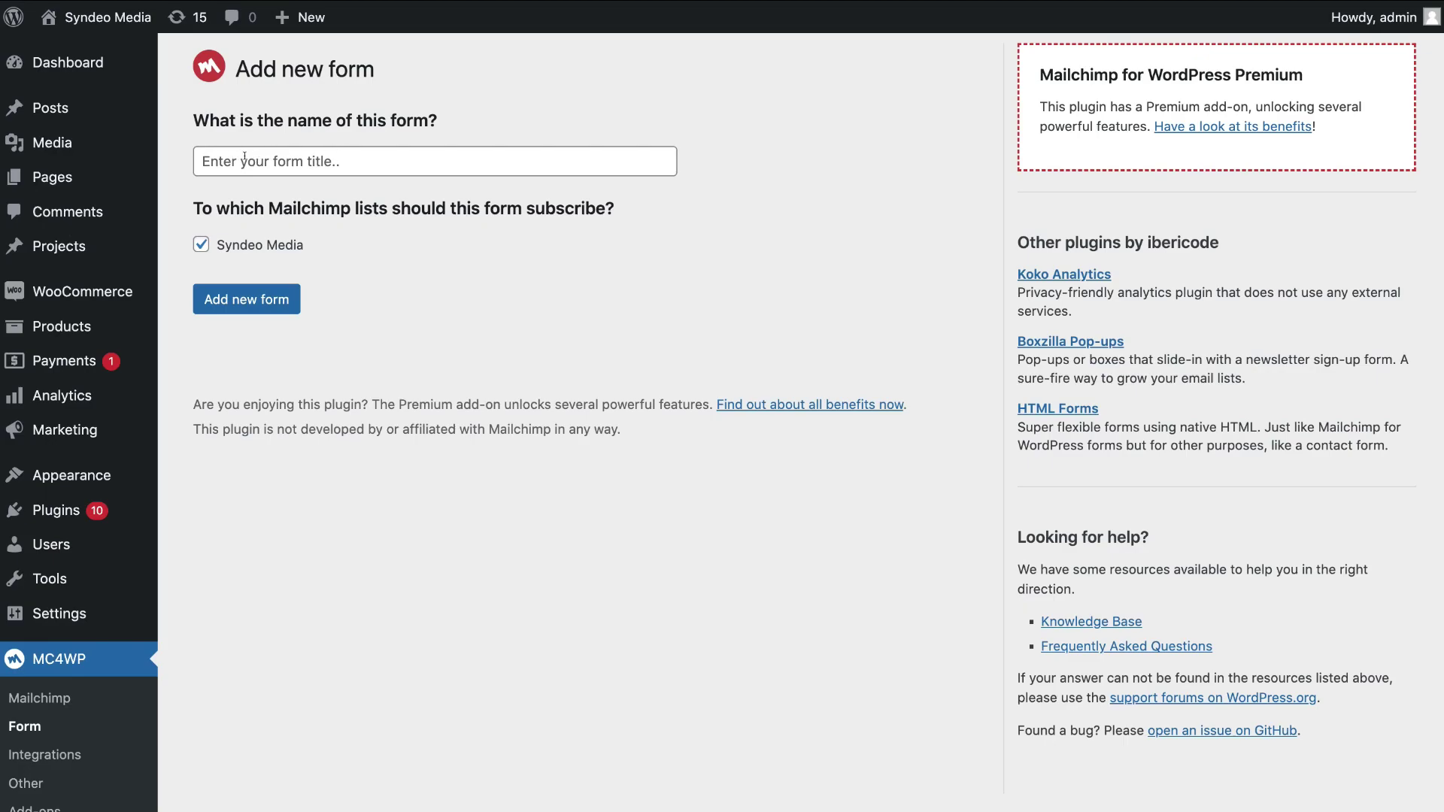
Create an MC4WP form titled 'Newsletter Form' subscribing to the Syndeo Media list
left_click(245, 158)
type("Newsletter Form")
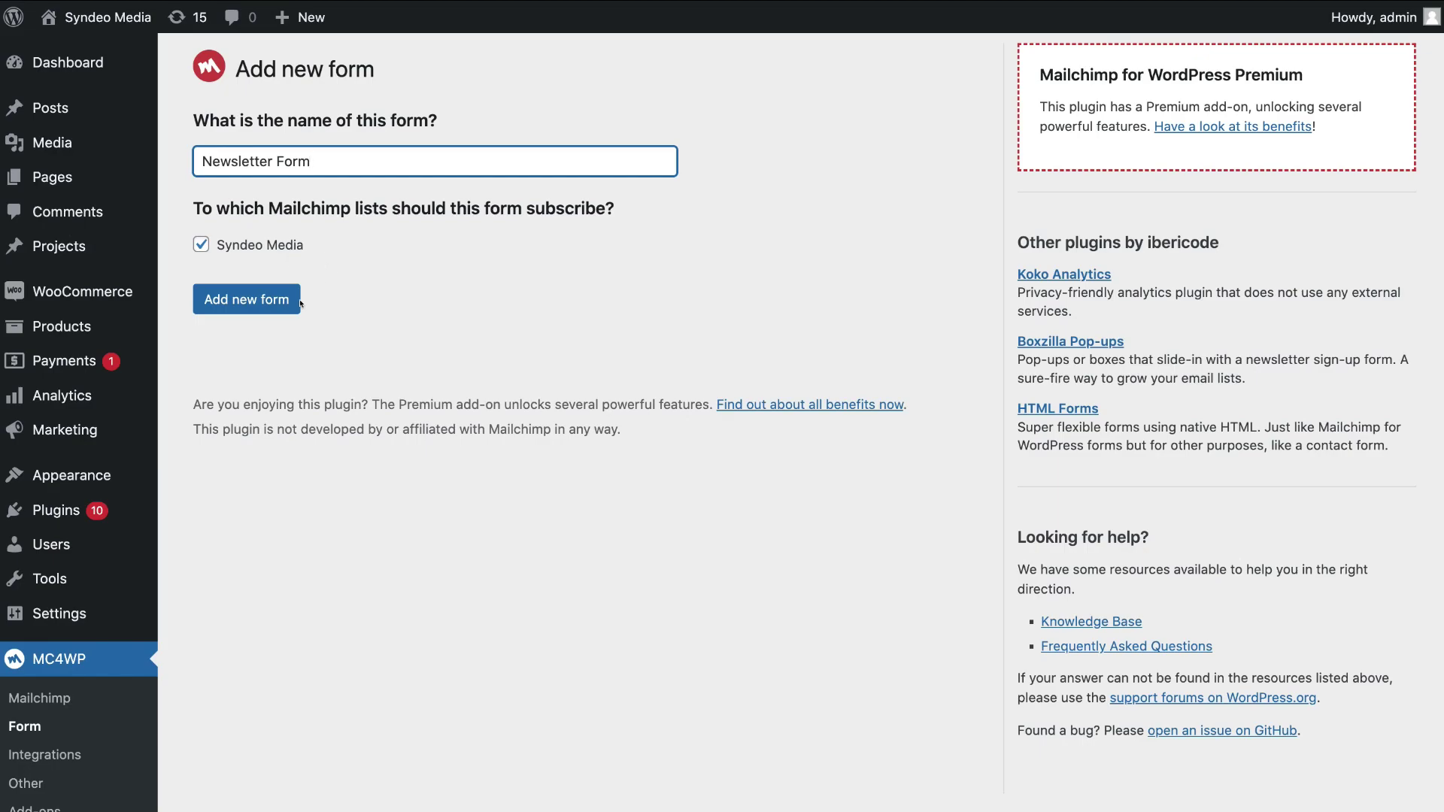
left_click(253, 301)
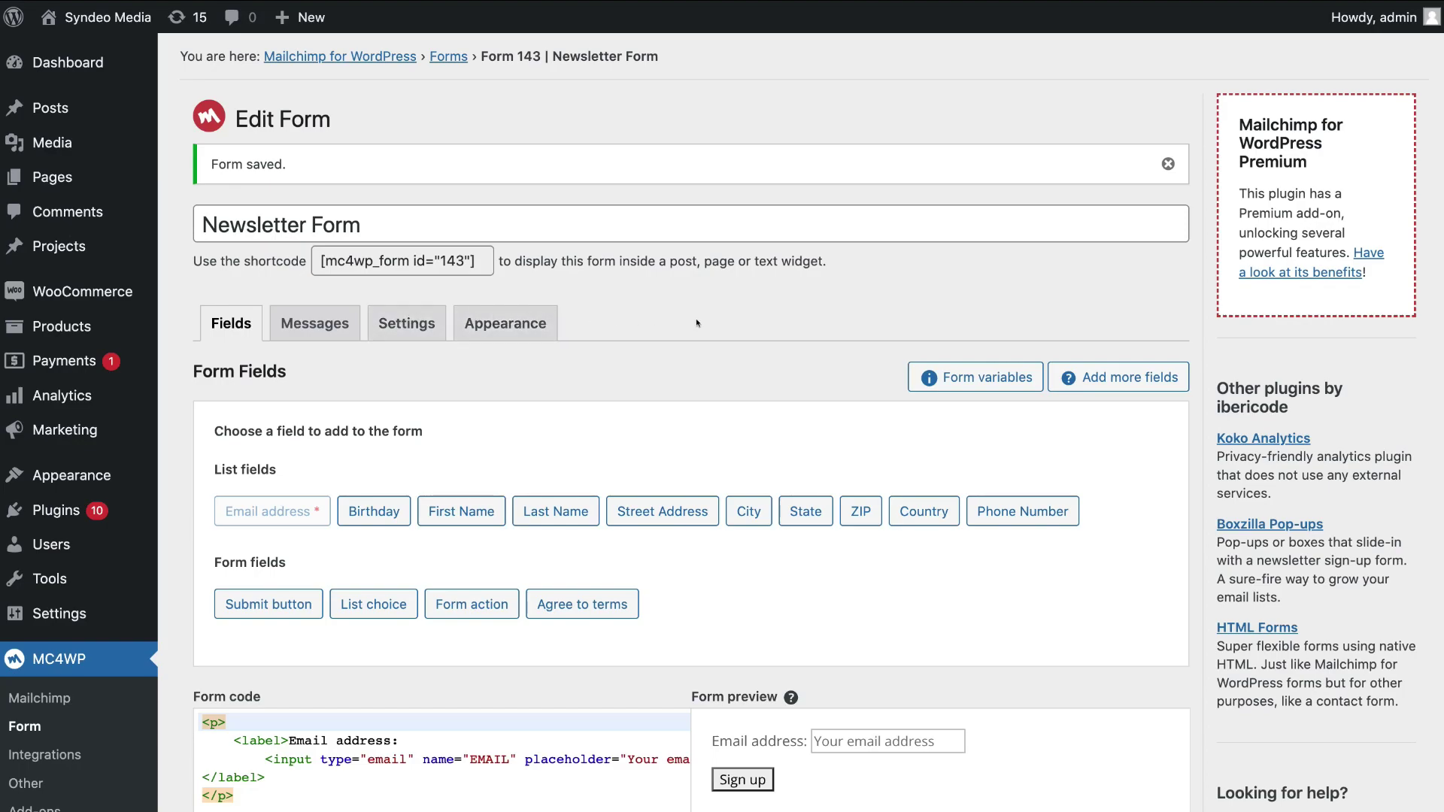
Add a required First Name field with placeholder 'Your first name' to the form
scroll(695, 322, "down", 5)
scroll(698, 322, "down", 2)
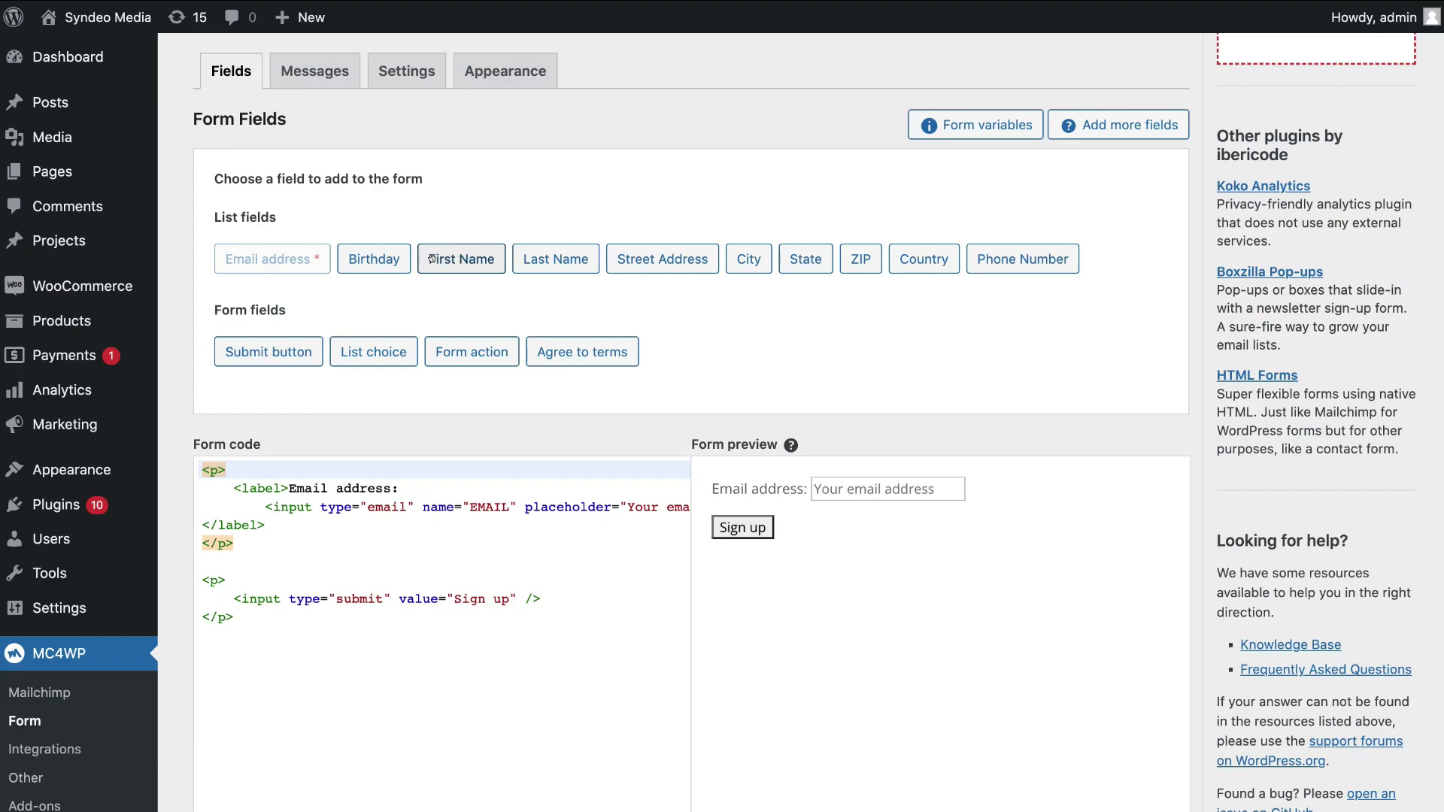
left_click(451, 260)
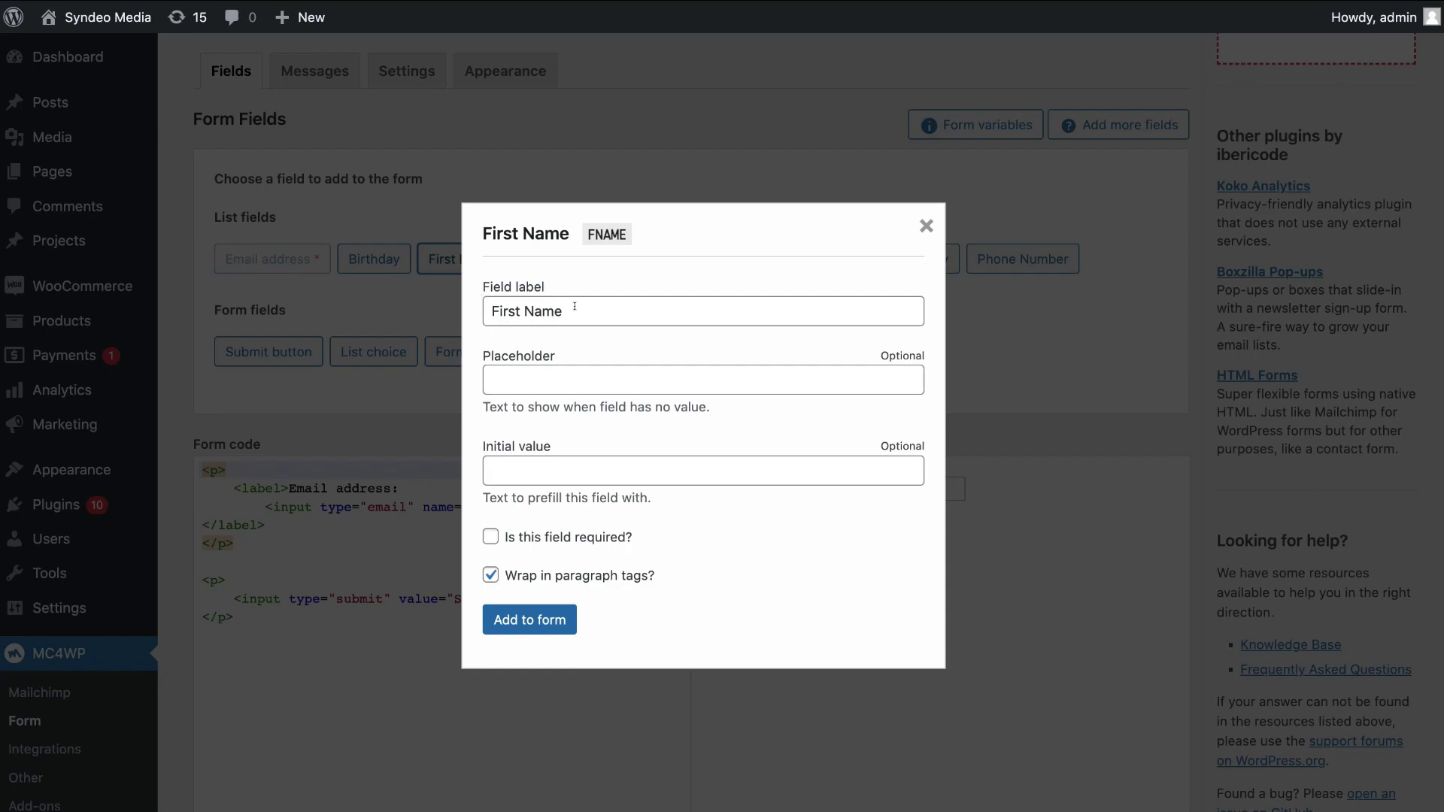
left_click(517, 376)
type("Your first name")
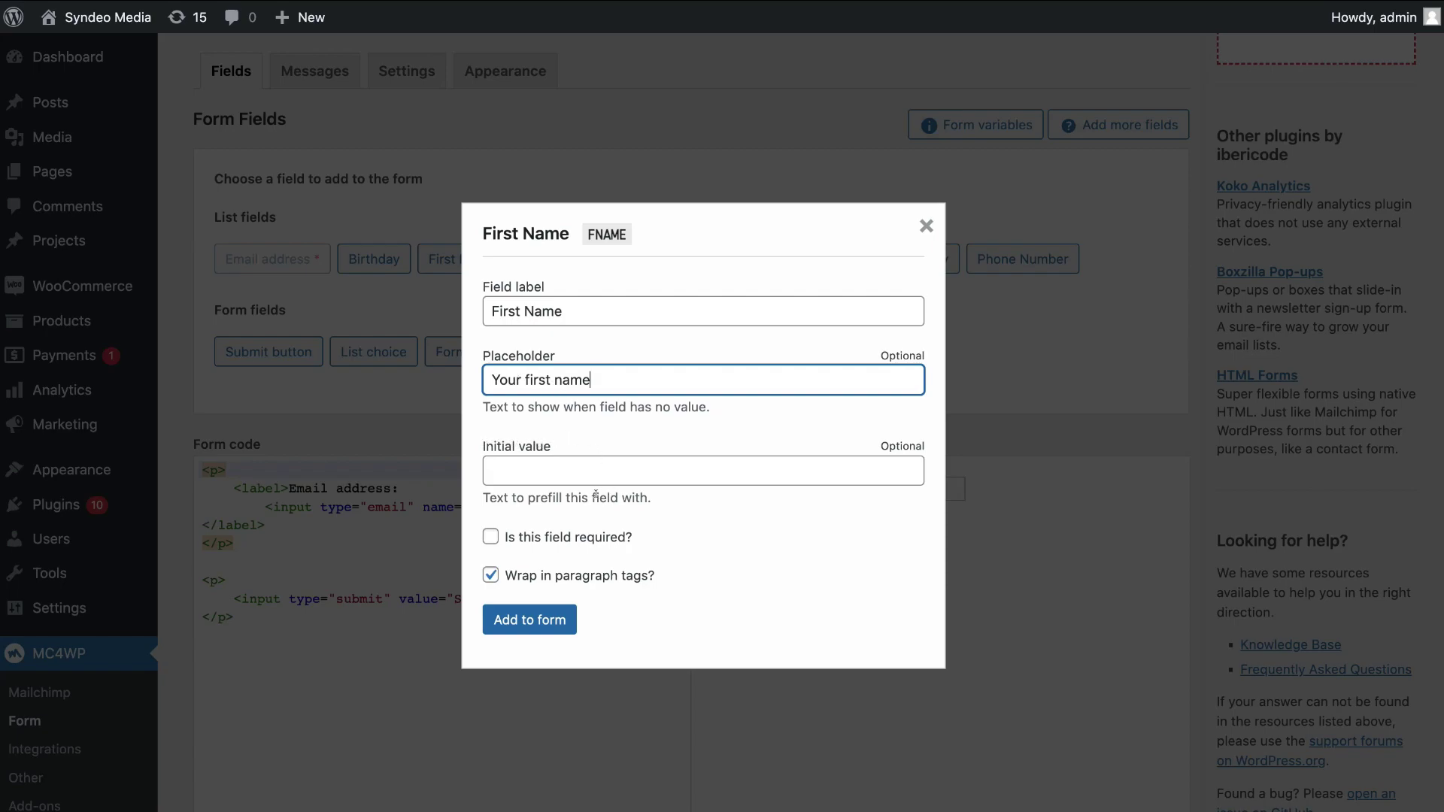
left_click(488, 536)
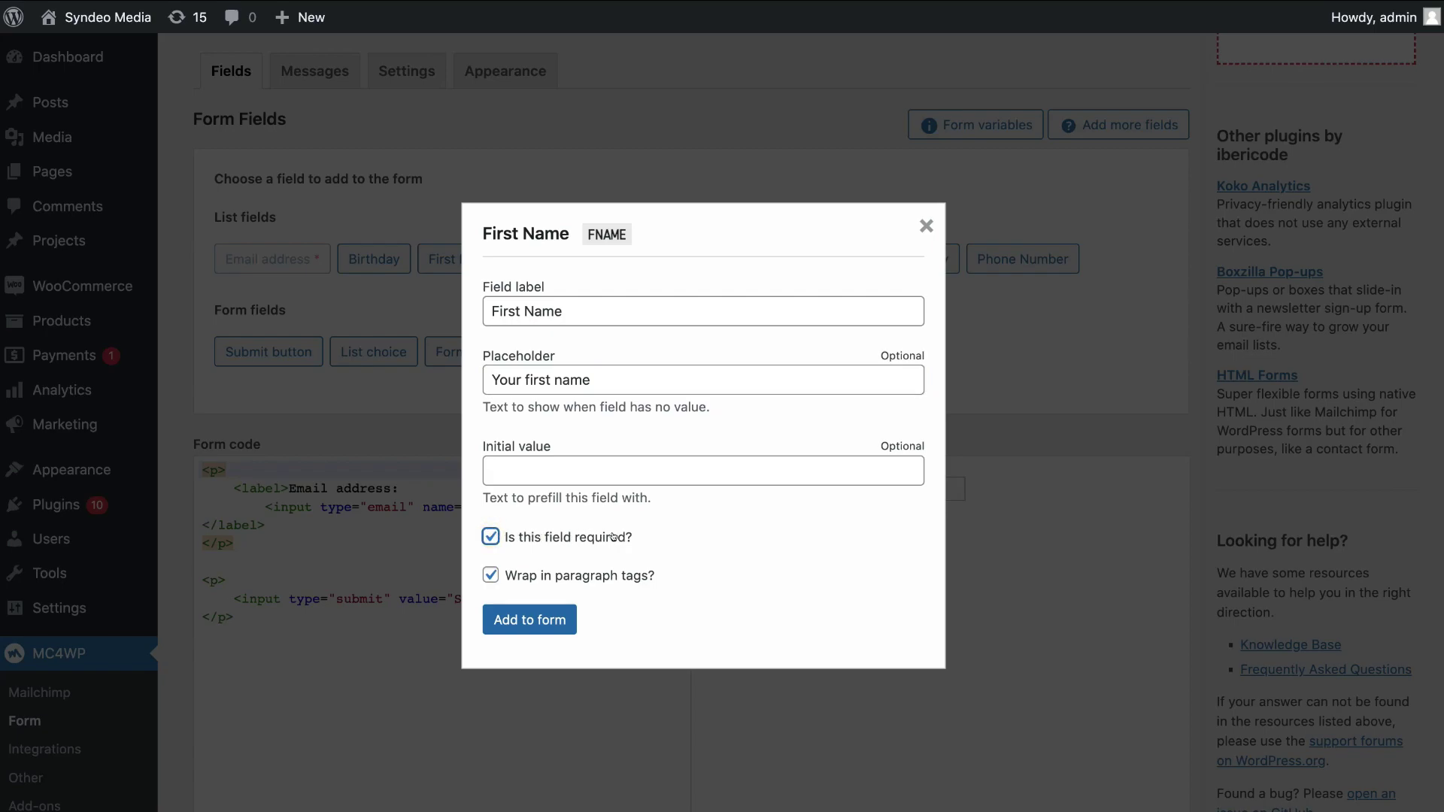
left_click(527, 621)
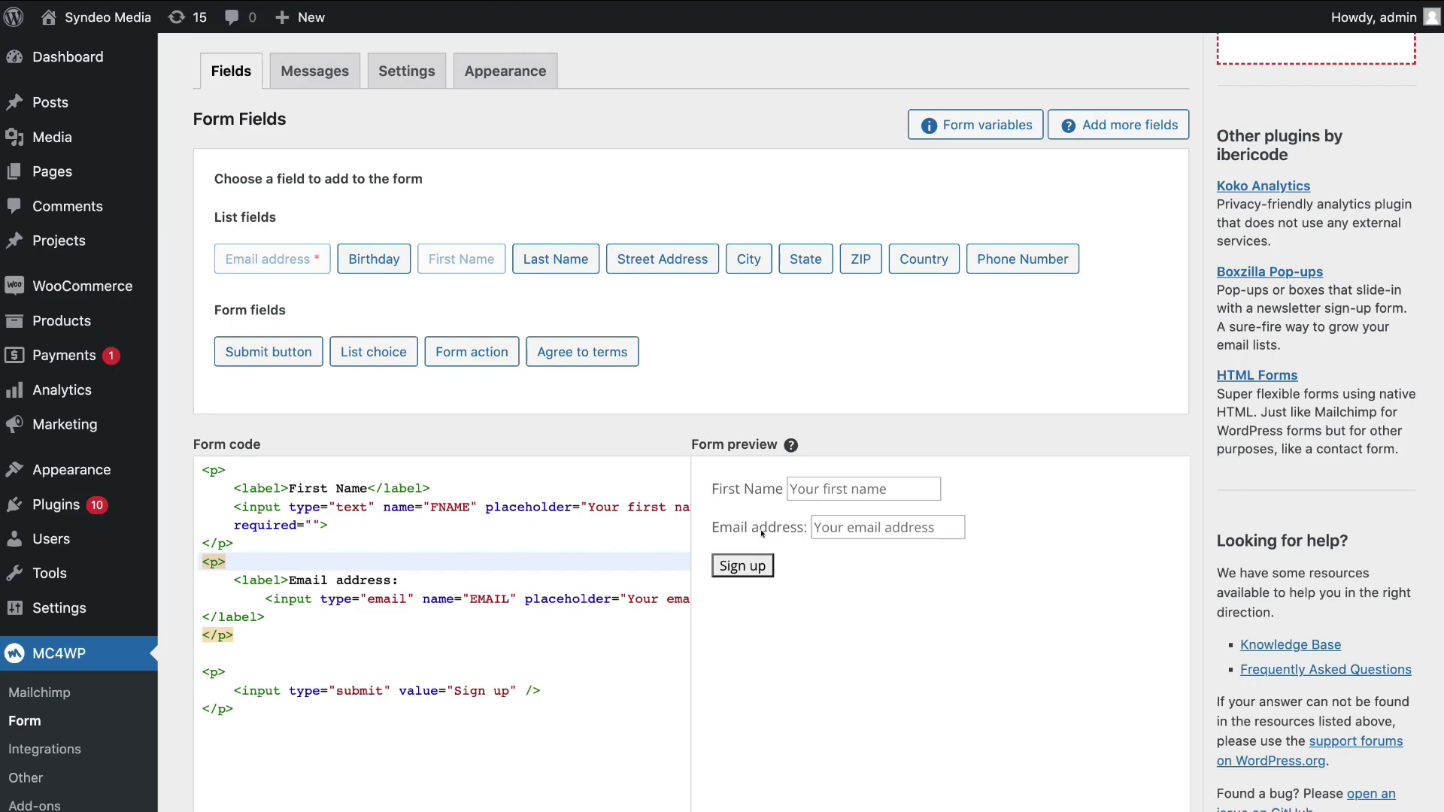
Change the label 'Email address:' to 'Email Address:' in the form code and save
left_click(341, 579)
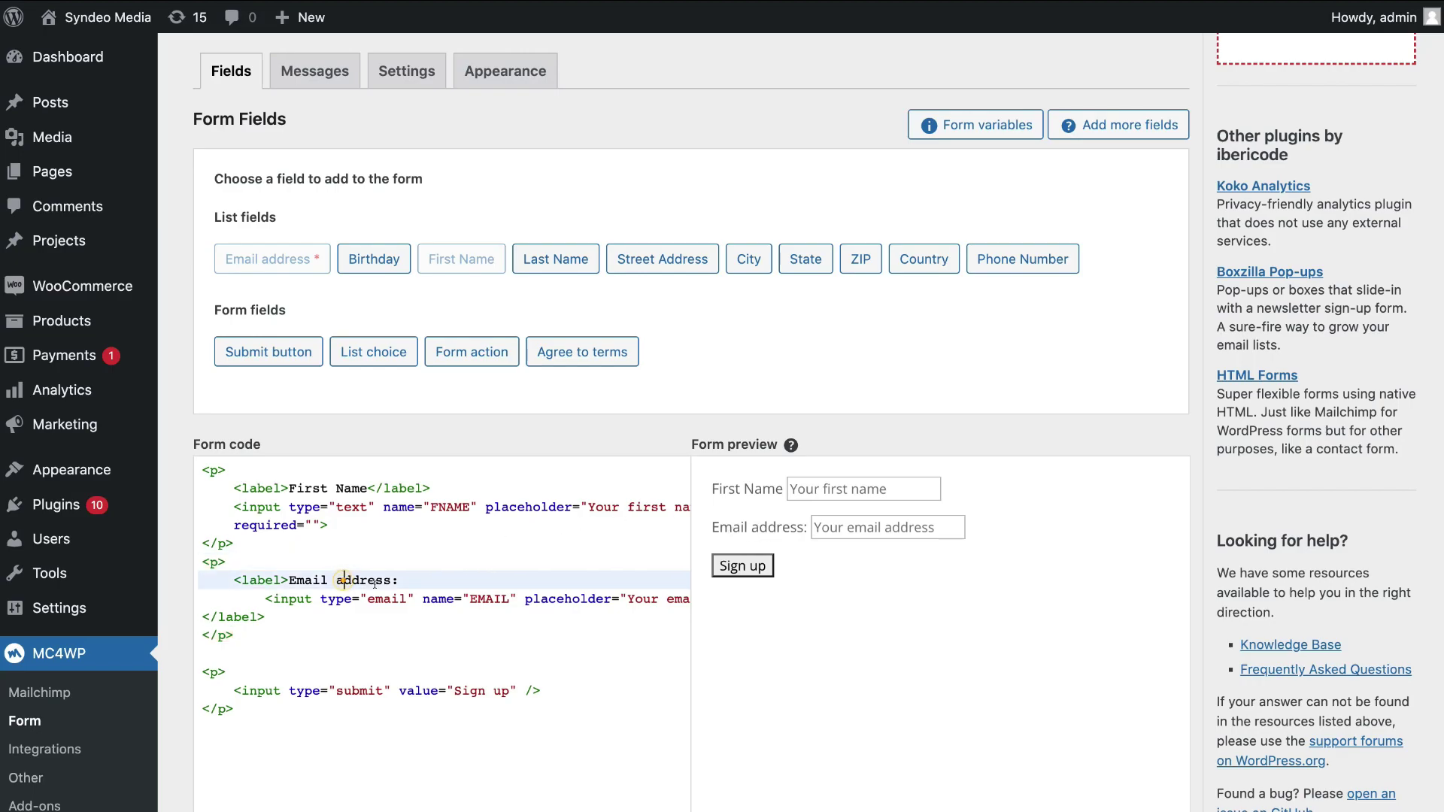
key("BackSpace")
type("A")
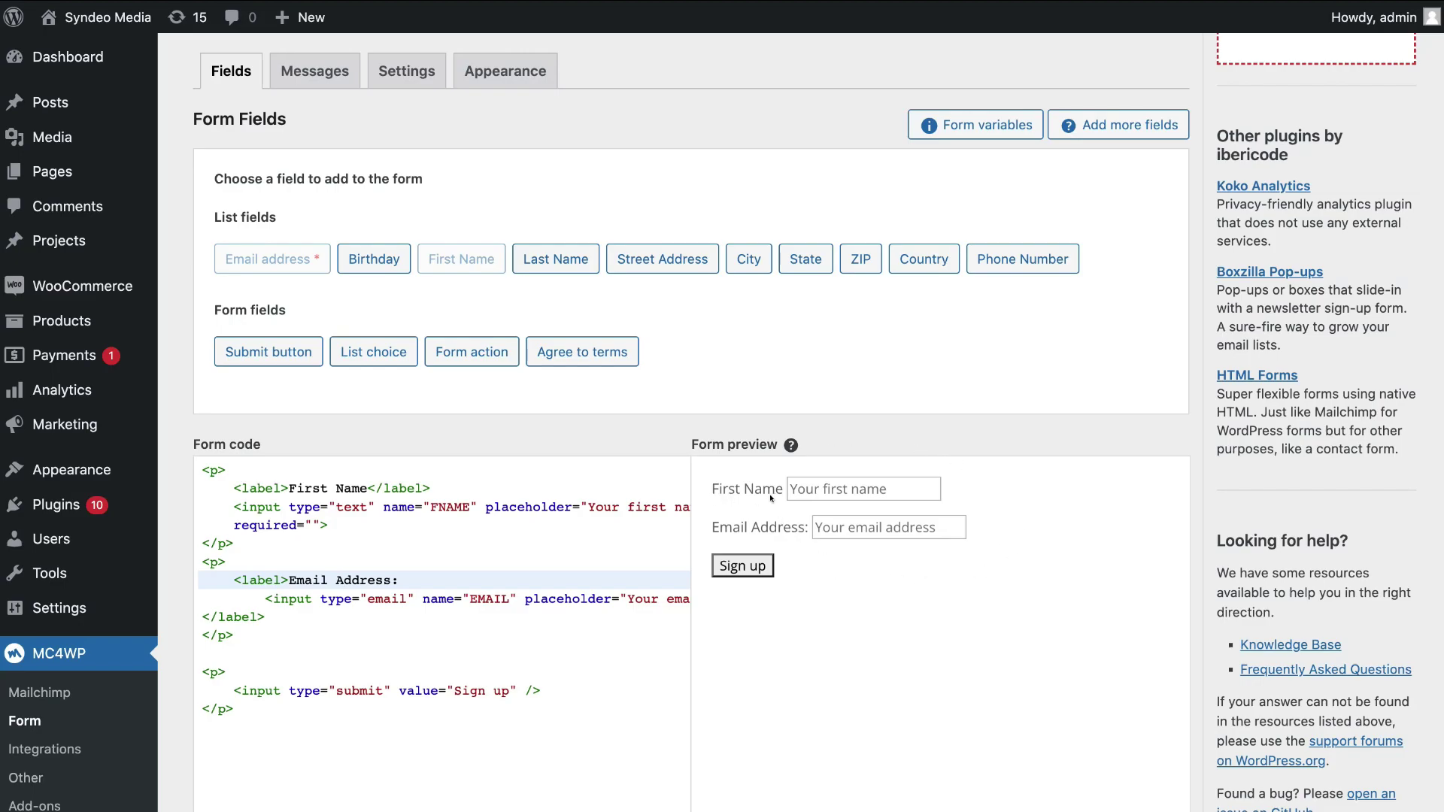
scroll(708, 540, "down", 2)
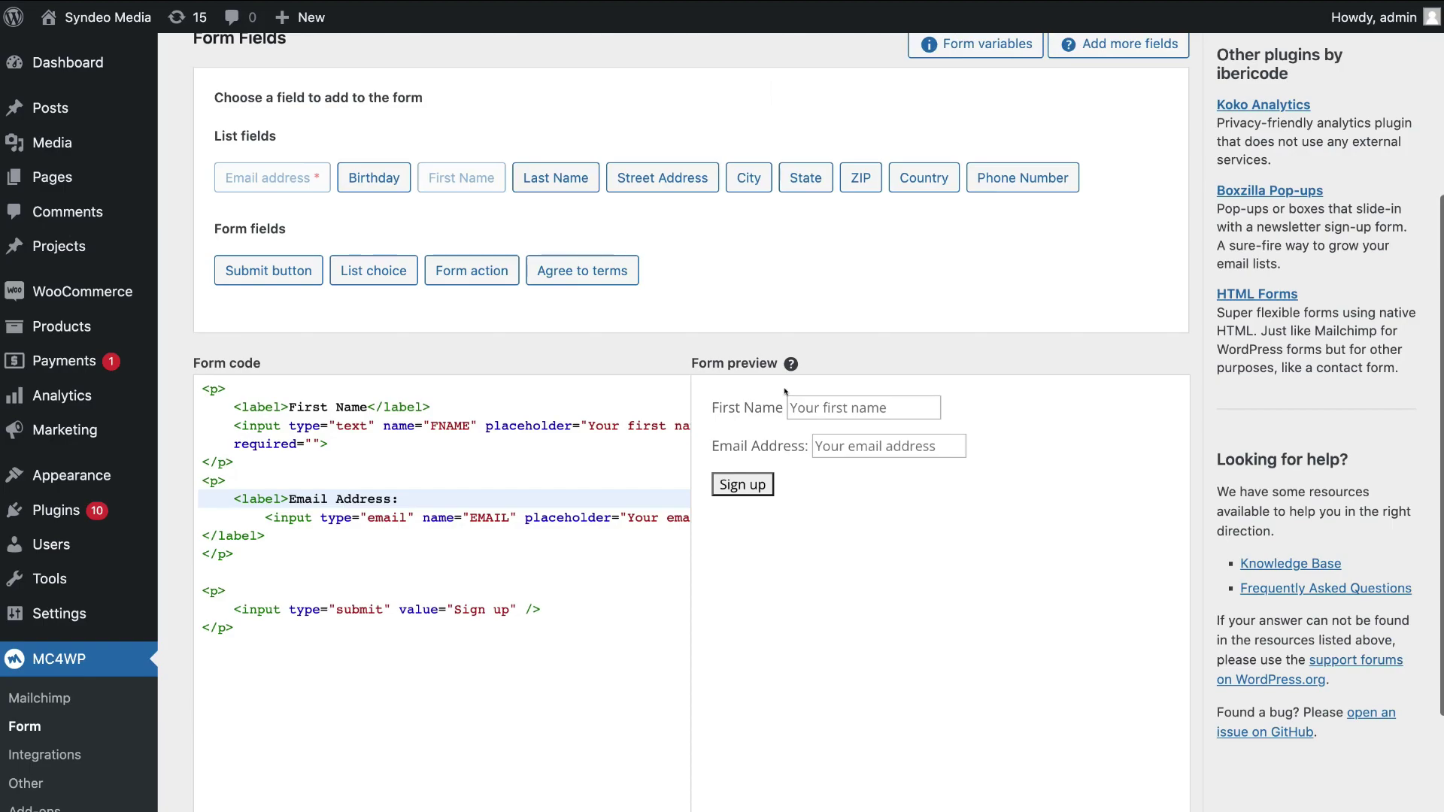
scroll(844, 465, "down", 8)
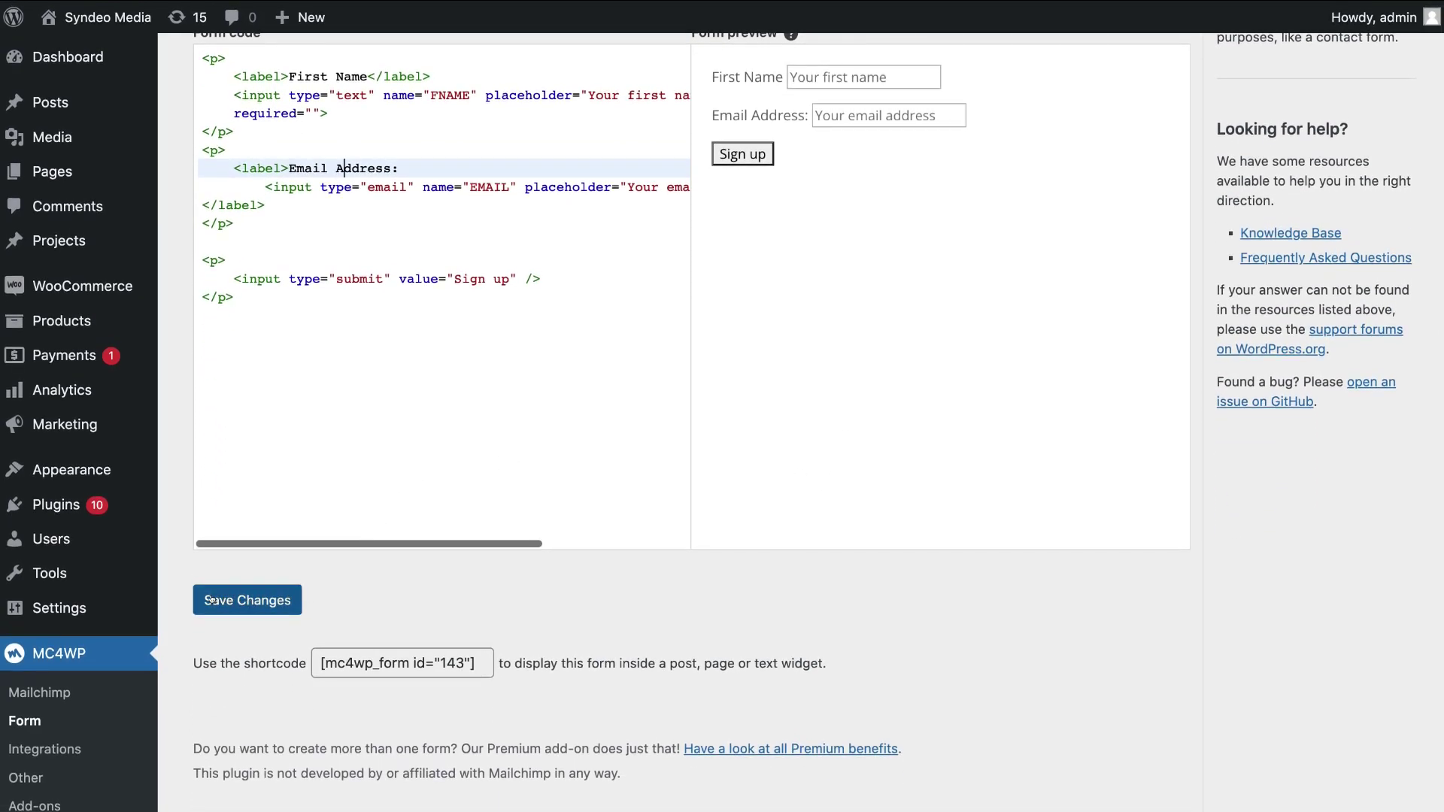
left_click(247, 599)
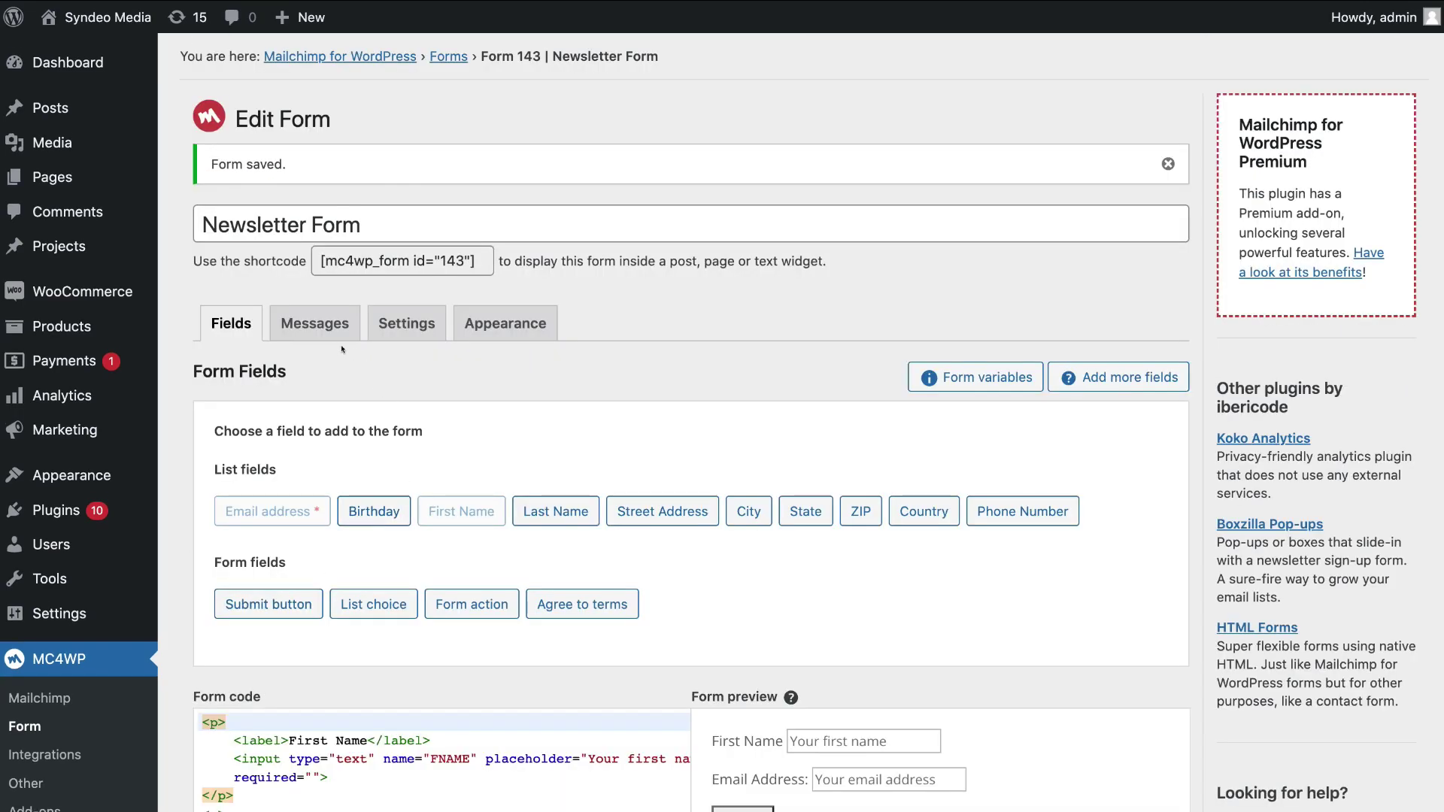
Review the success, invalid-email and error texts on the form's Messages tab
left_click(308, 333)
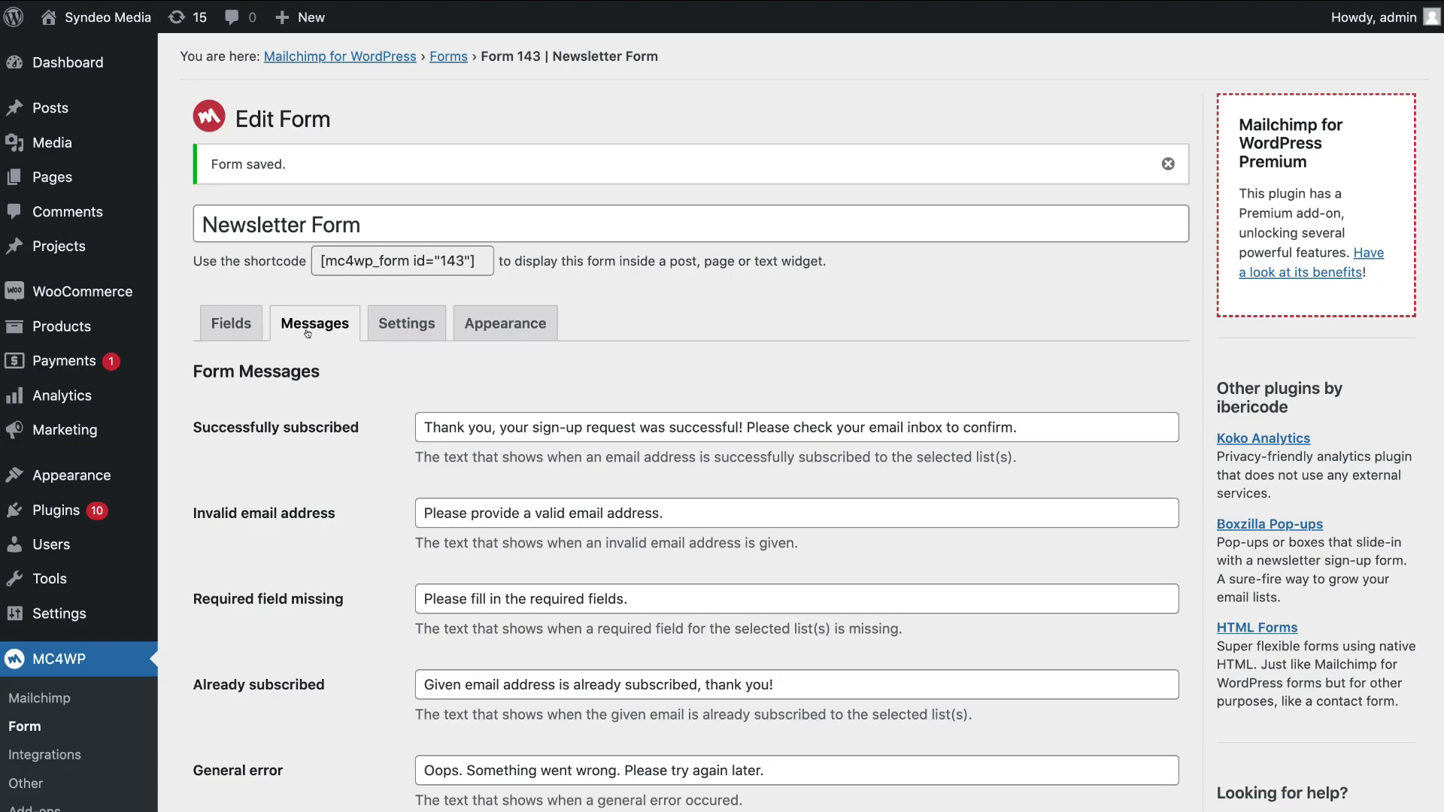
scroll(368, 417, "down", 5)
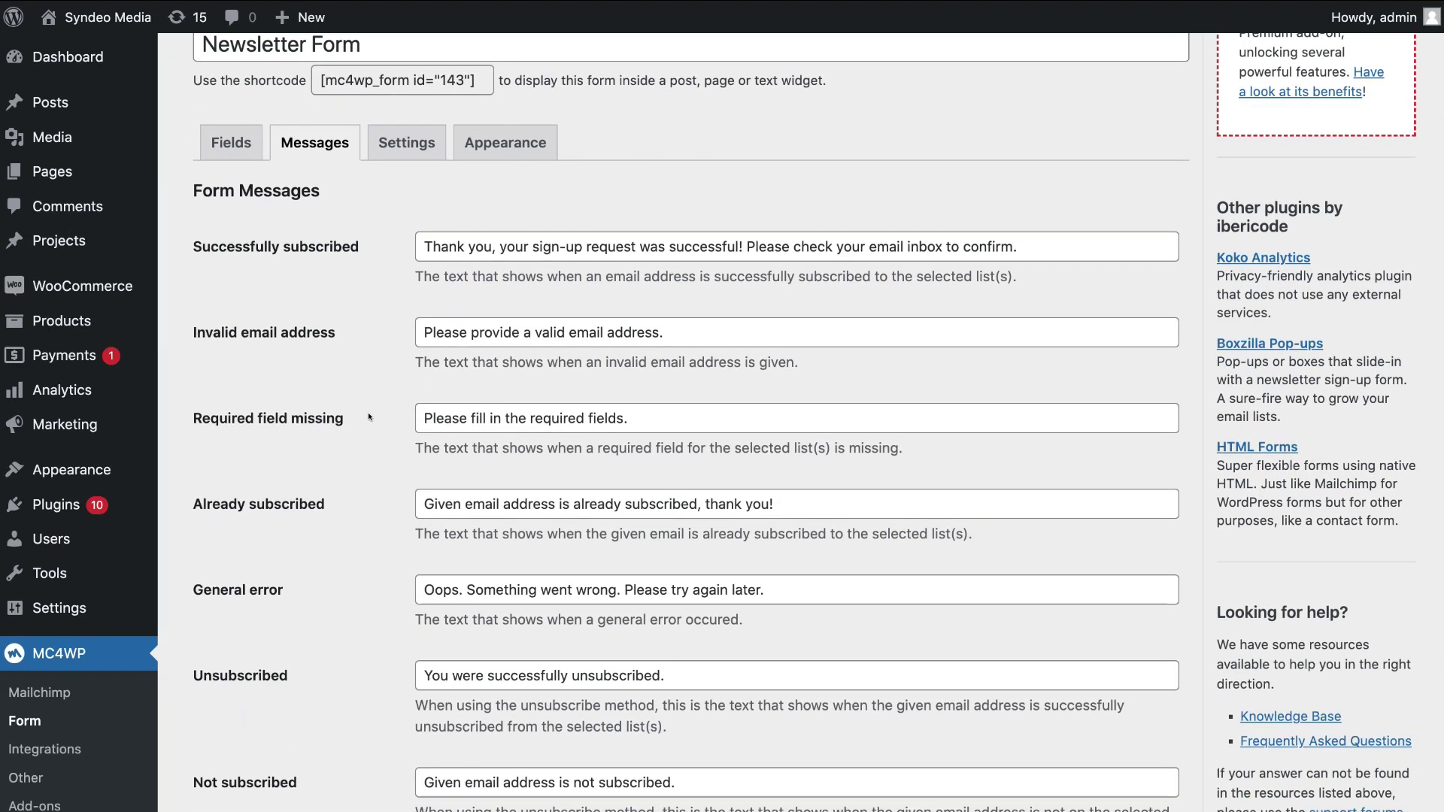
scroll(286, 399, "up", 2)
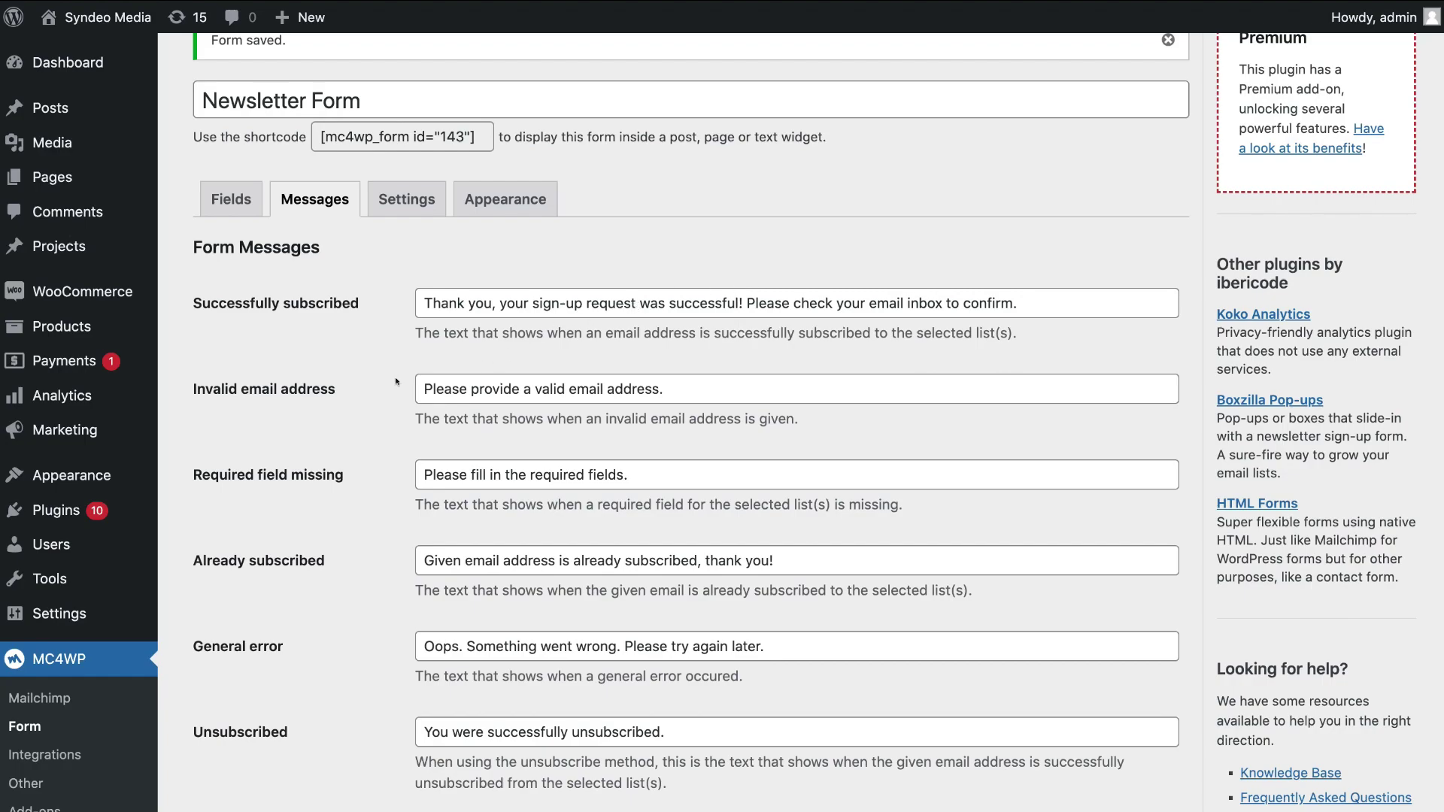
scroll(396, 382, "down", 3)
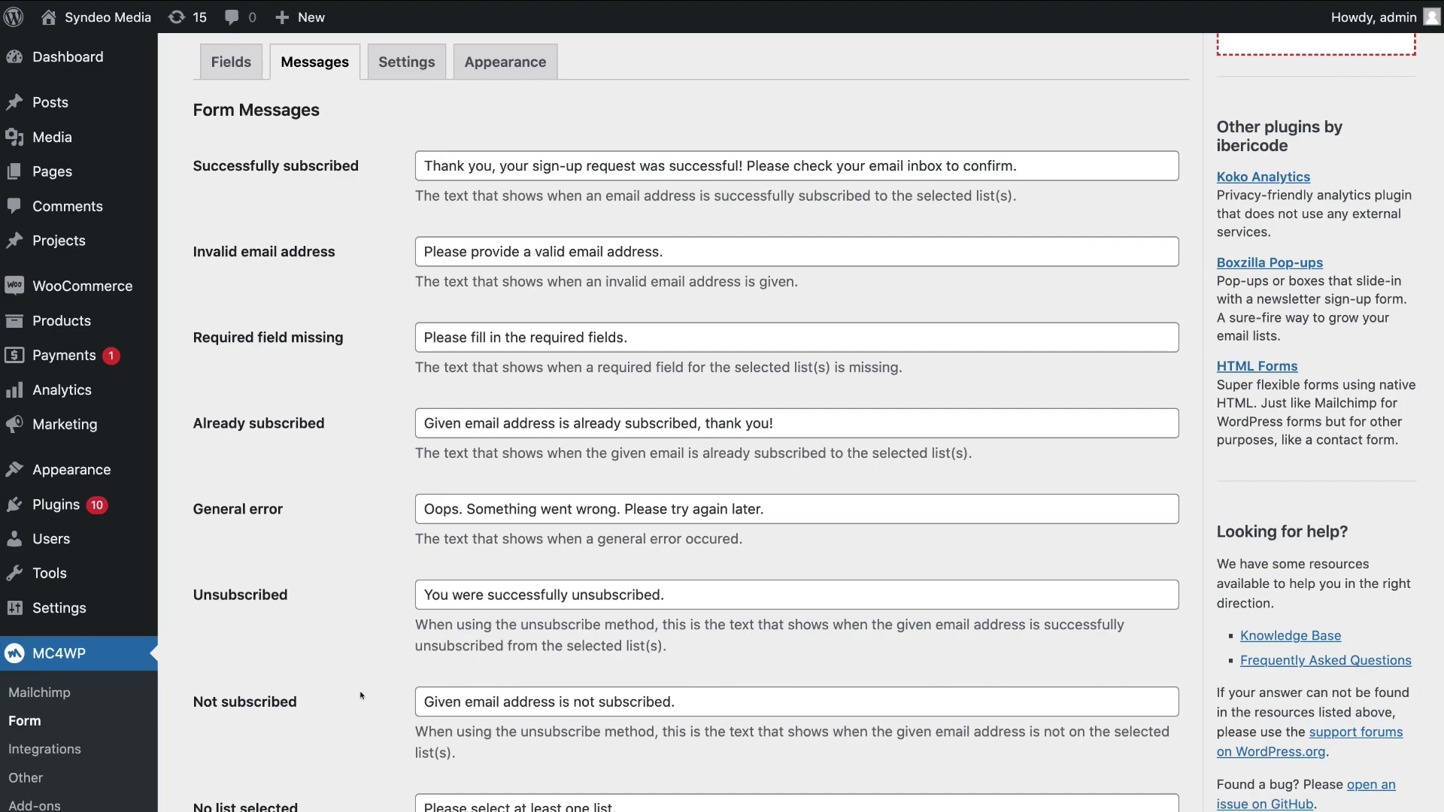
scroll(360, 695, "up", 5)
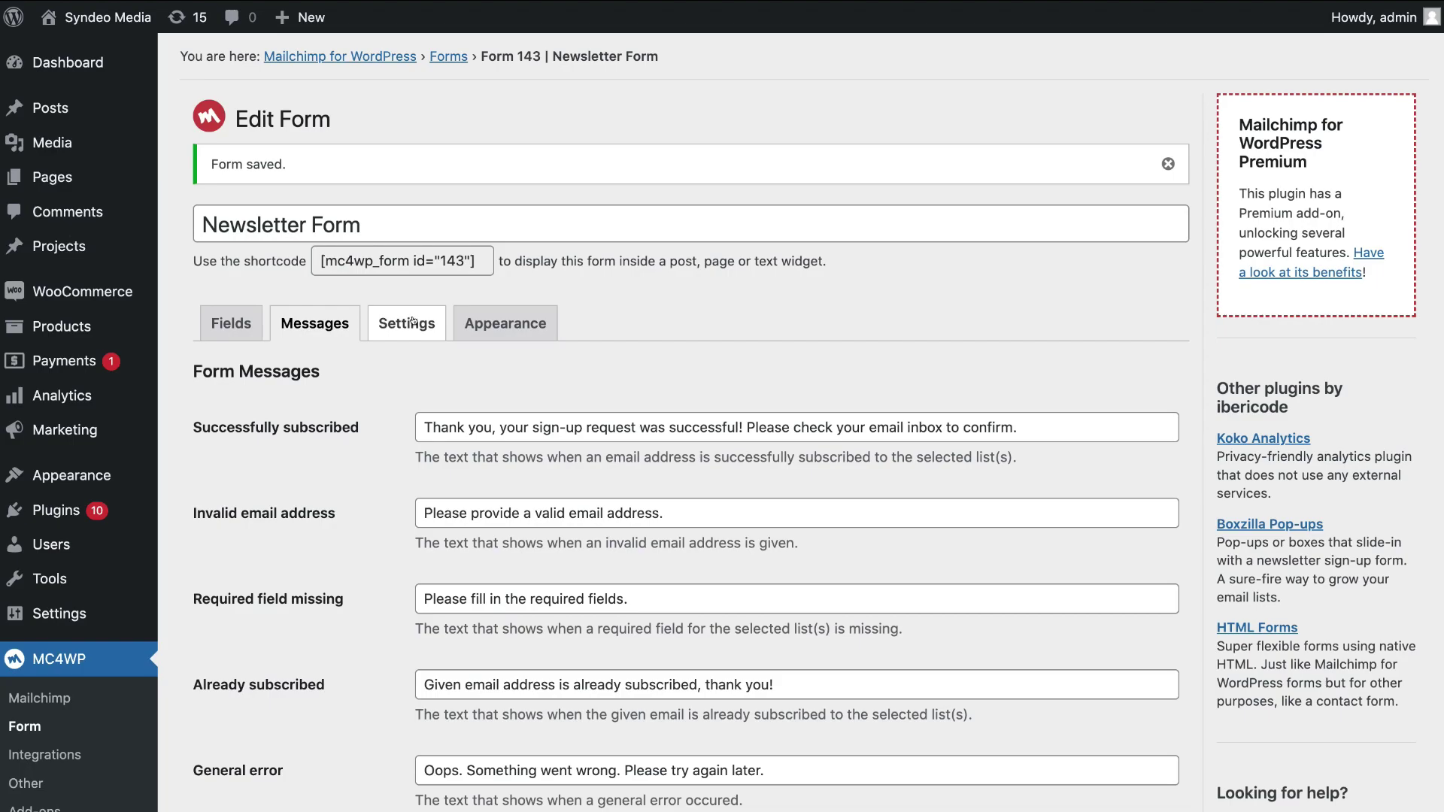
Review the Settings tab: Syndeo Media list subscription with double opt-in enabled
left_click(413, 322)
scroll(413, 322, "down", 2)
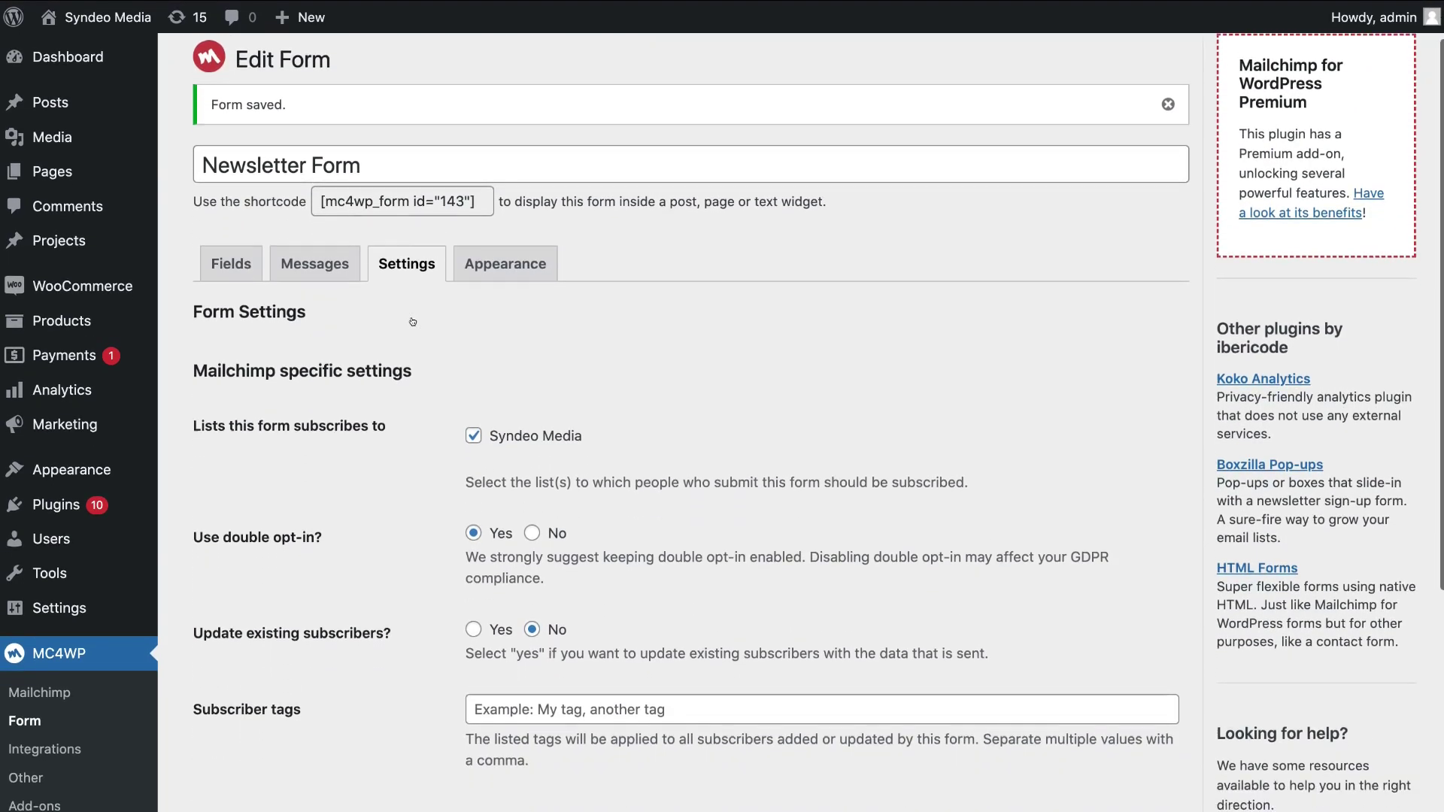
scroll(413, 321, "down", 4)
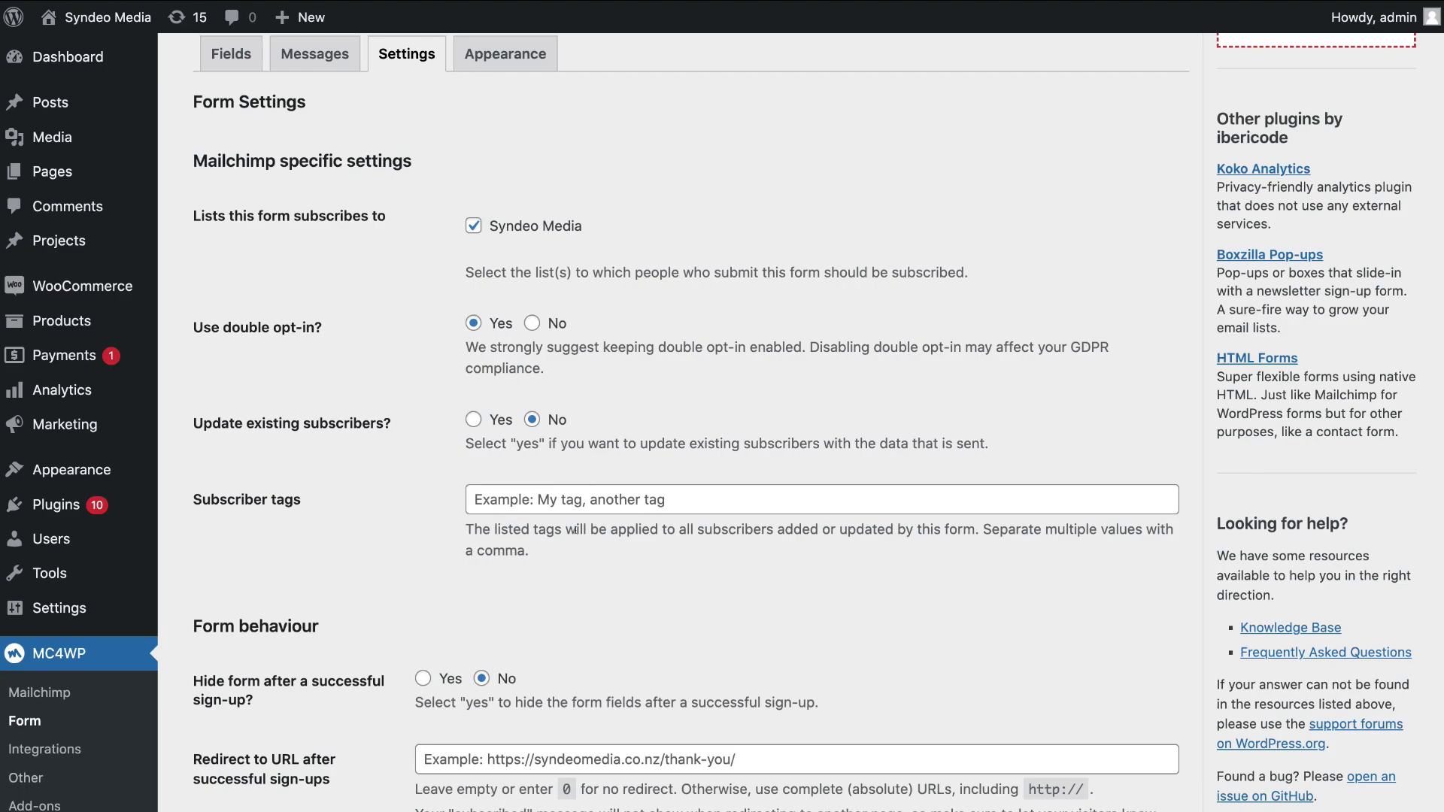
scroll(575, 530, "down", 5)
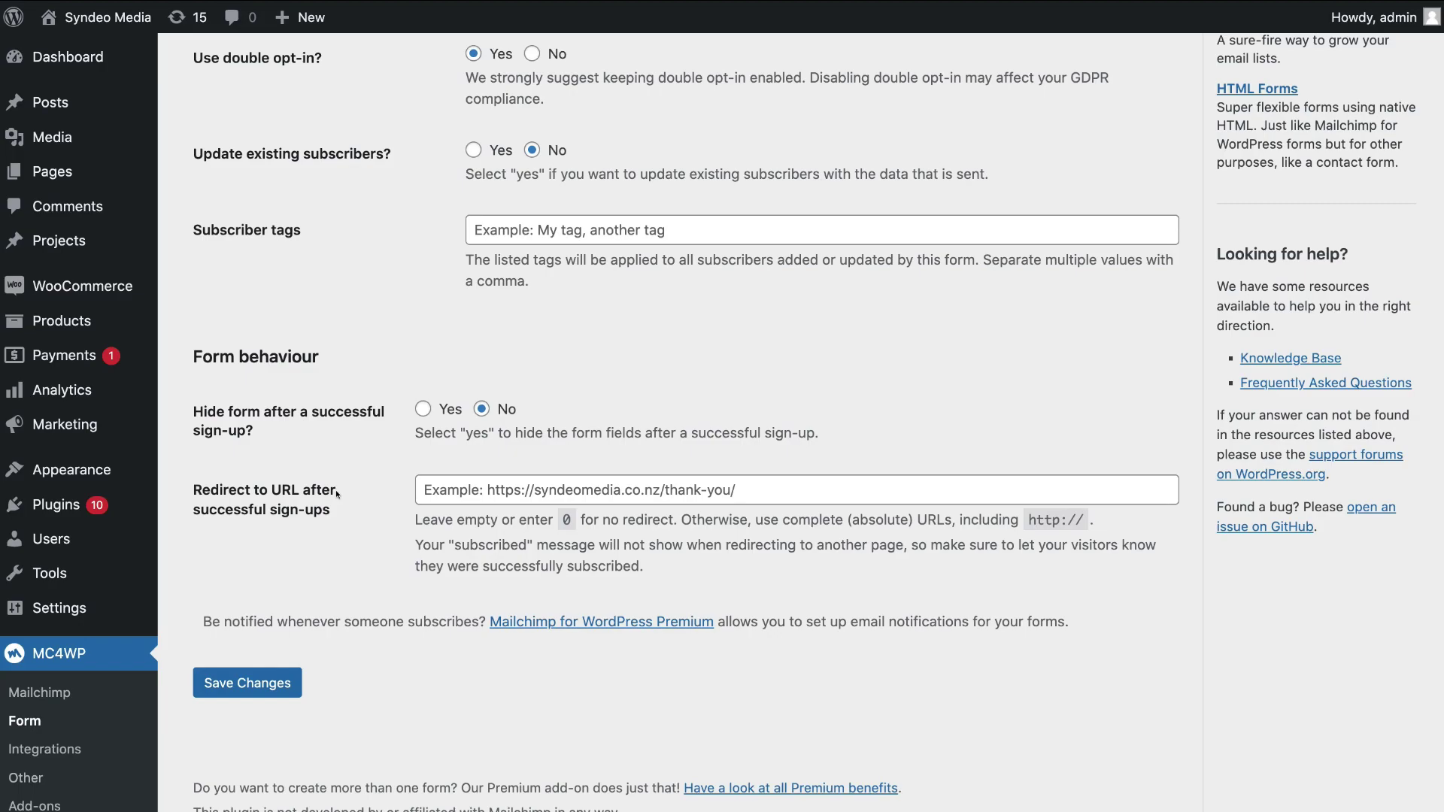
scroll(337, 494, "up", 7)
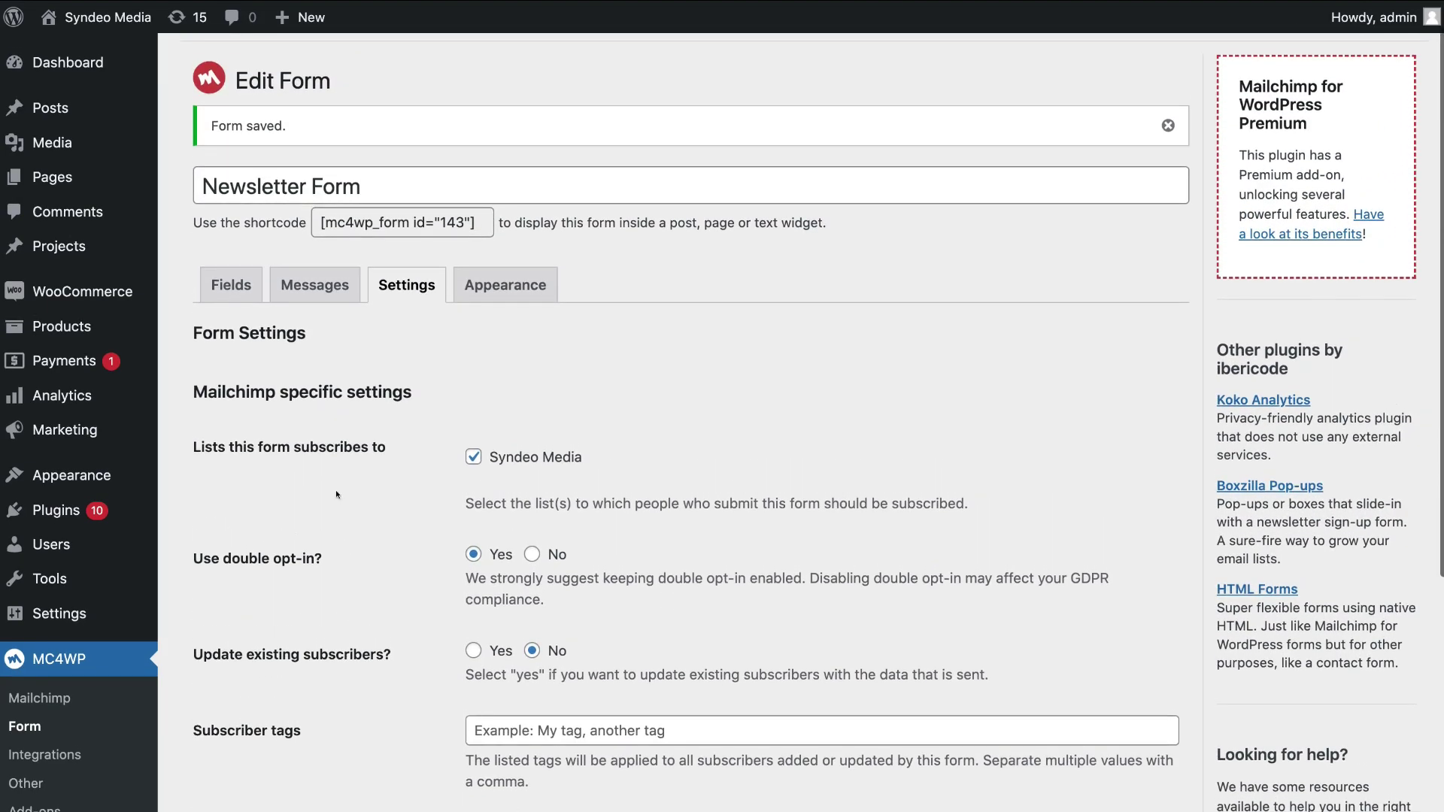
scroll(336, 494, "up", 1)
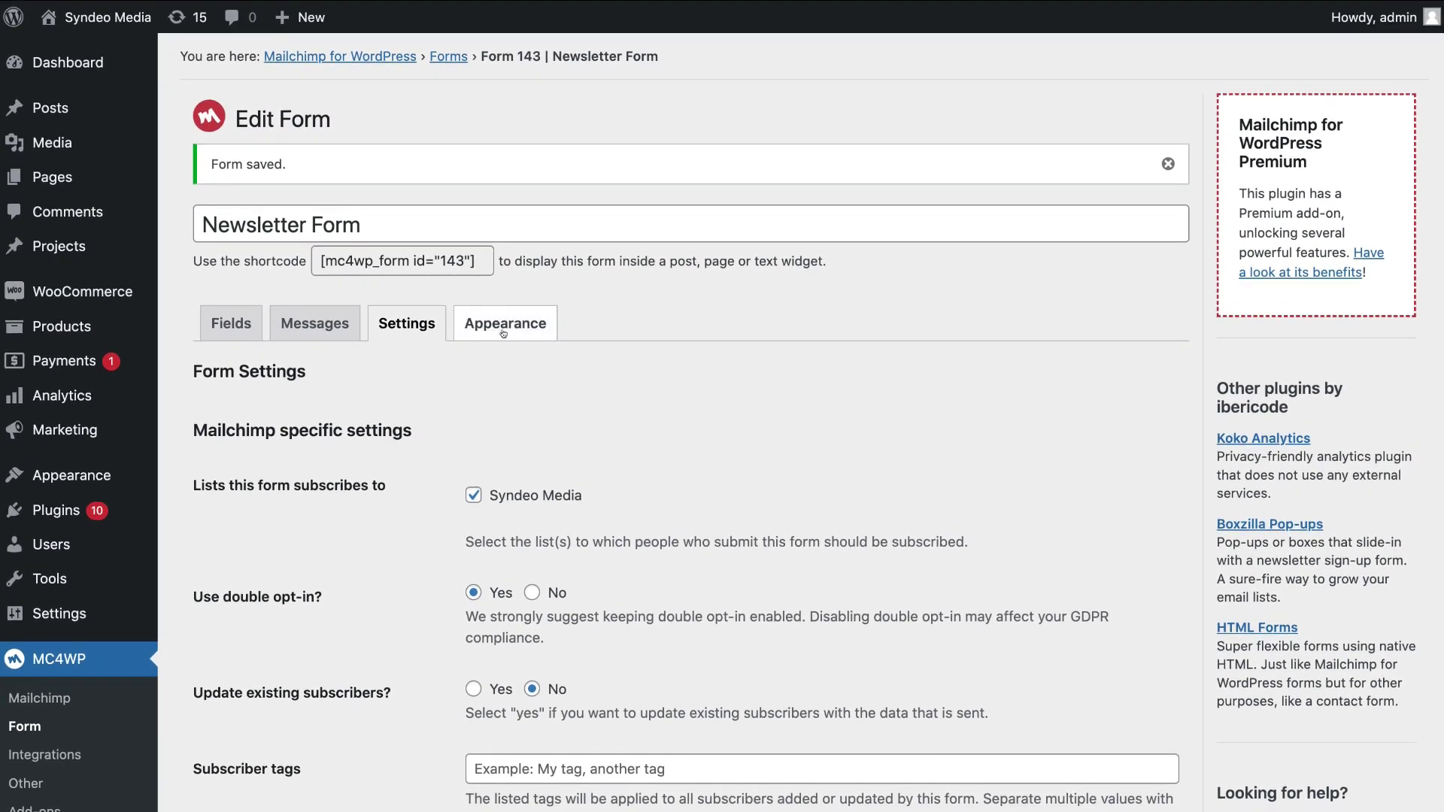
Set the Newsletter Form's style to Blue Theme and save it
left_click(503, 334)
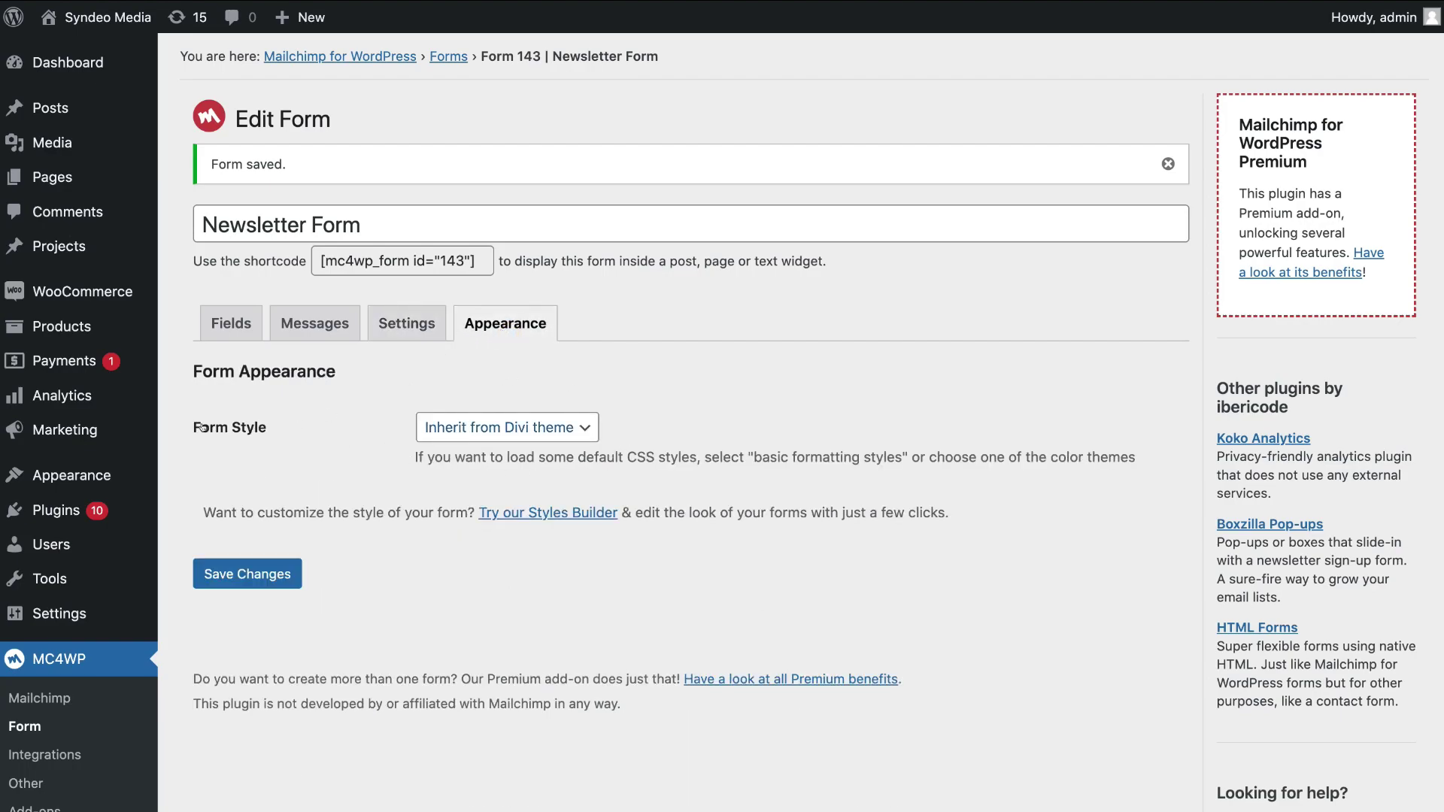
left_click(433, 426)
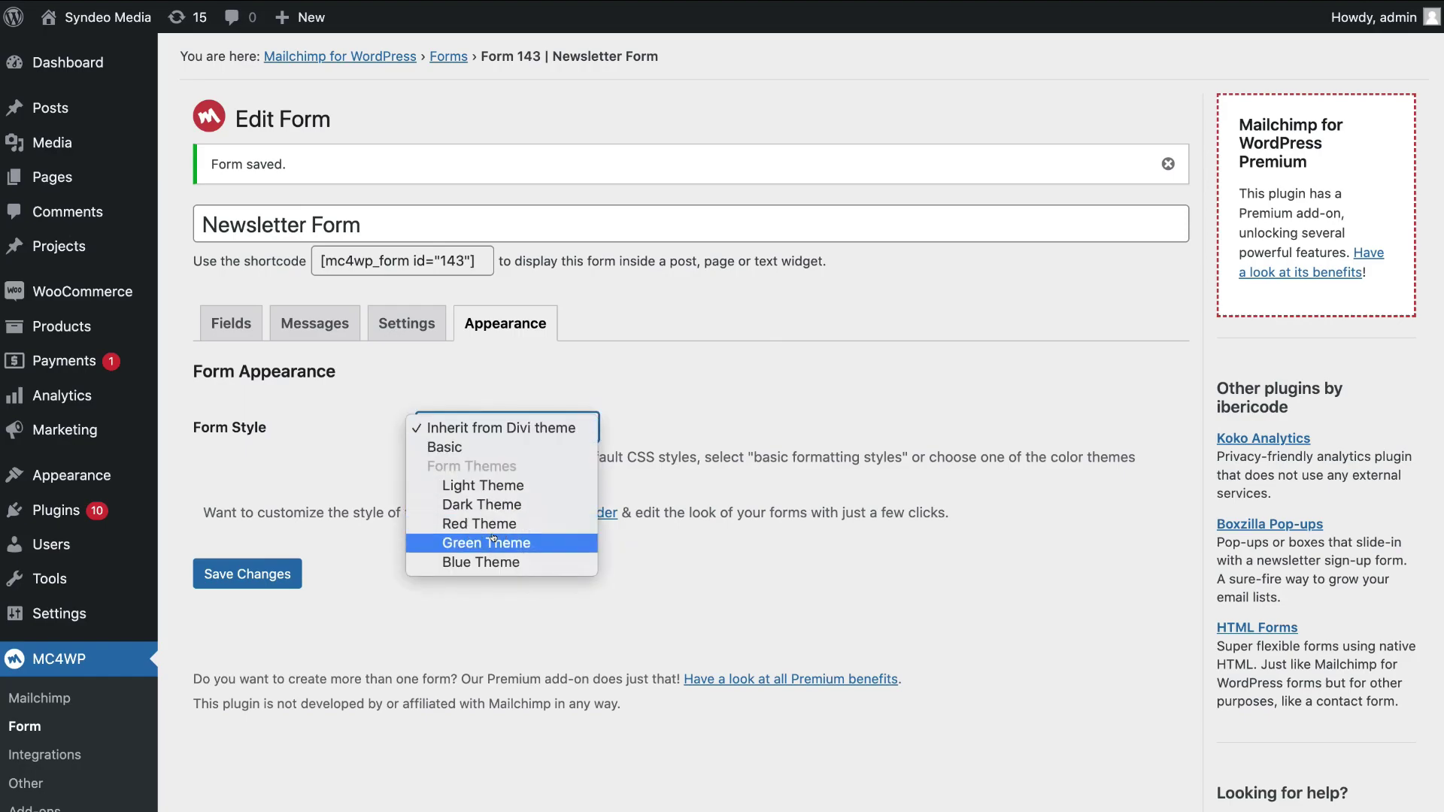
left_click(480, 562)
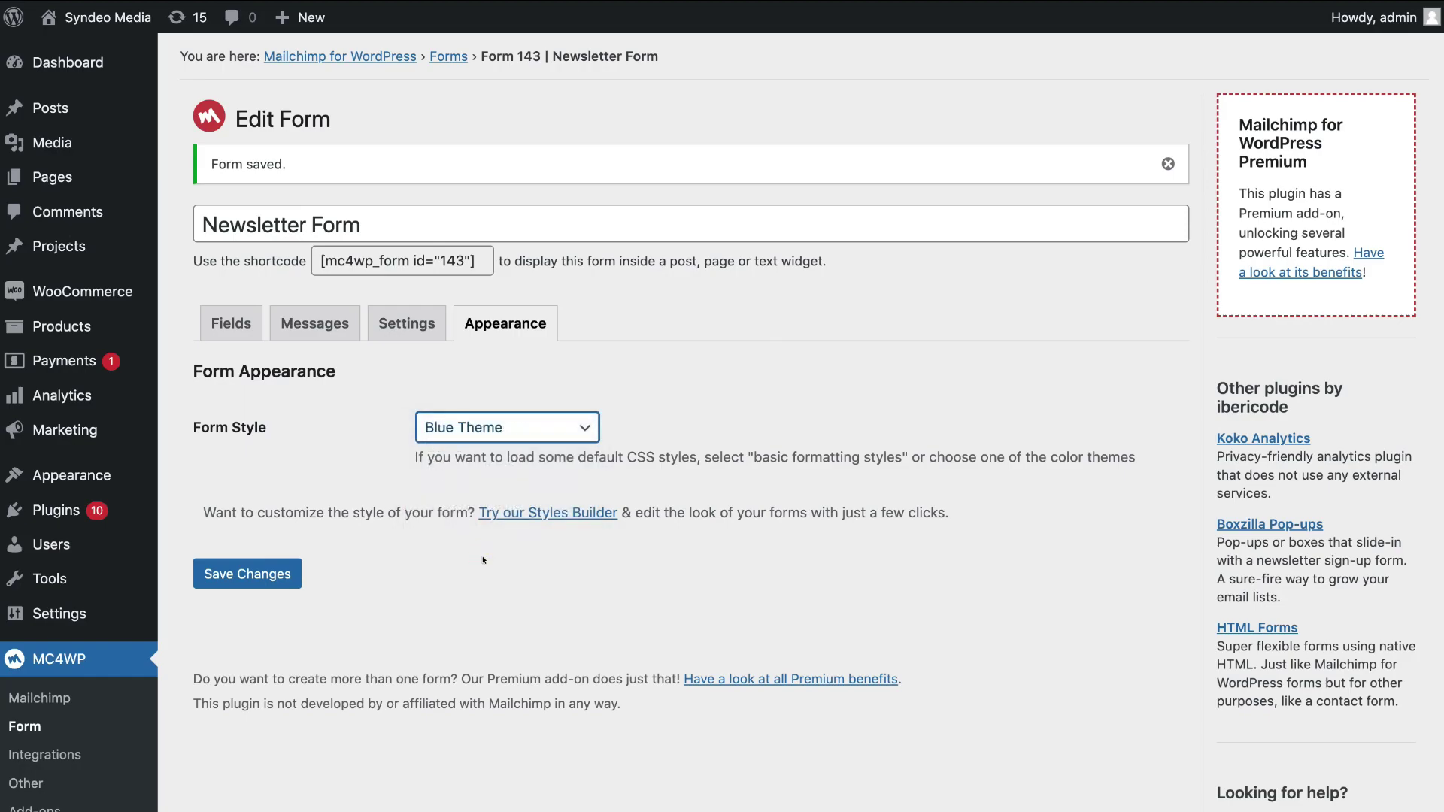
left_click(241, 570)
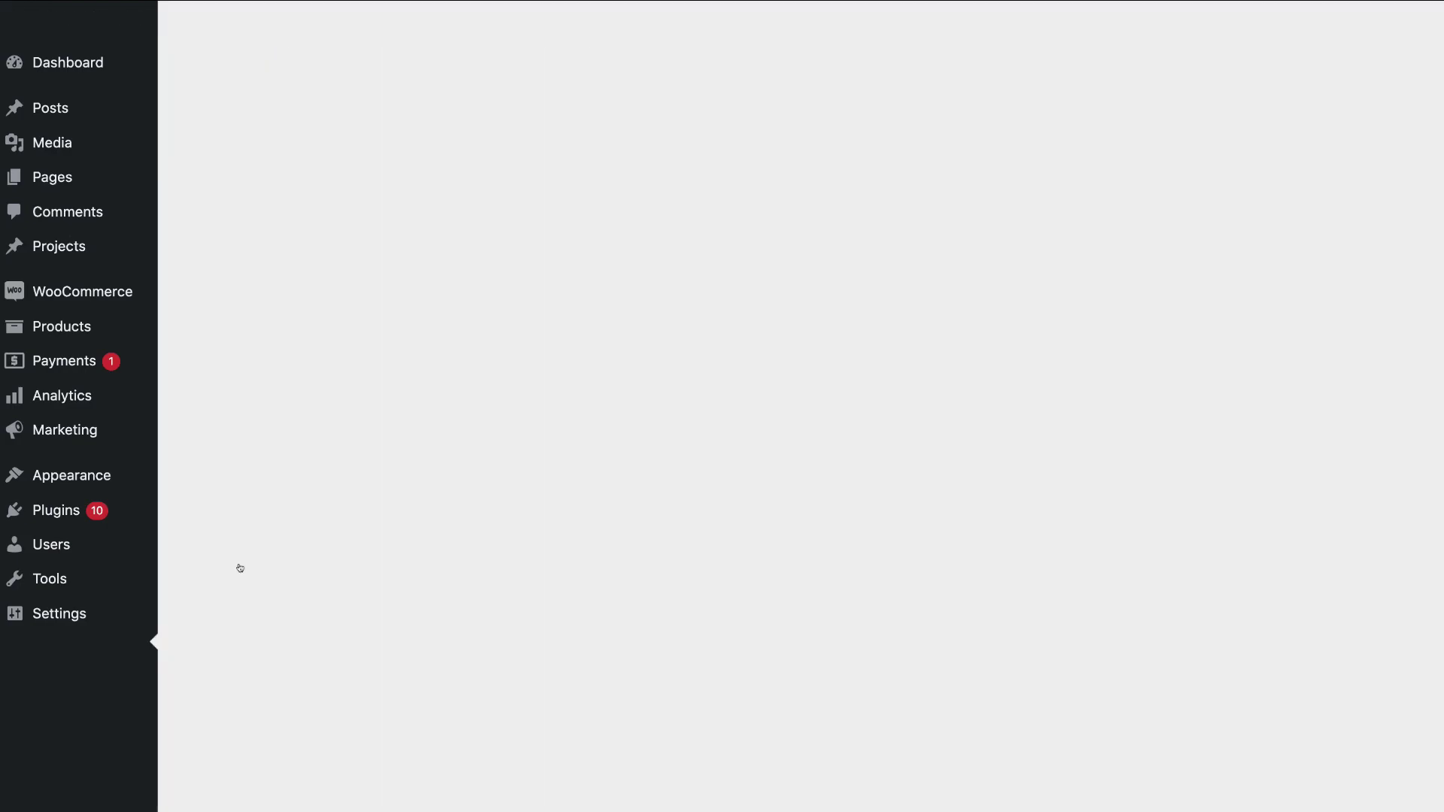
left_click(225, 322)
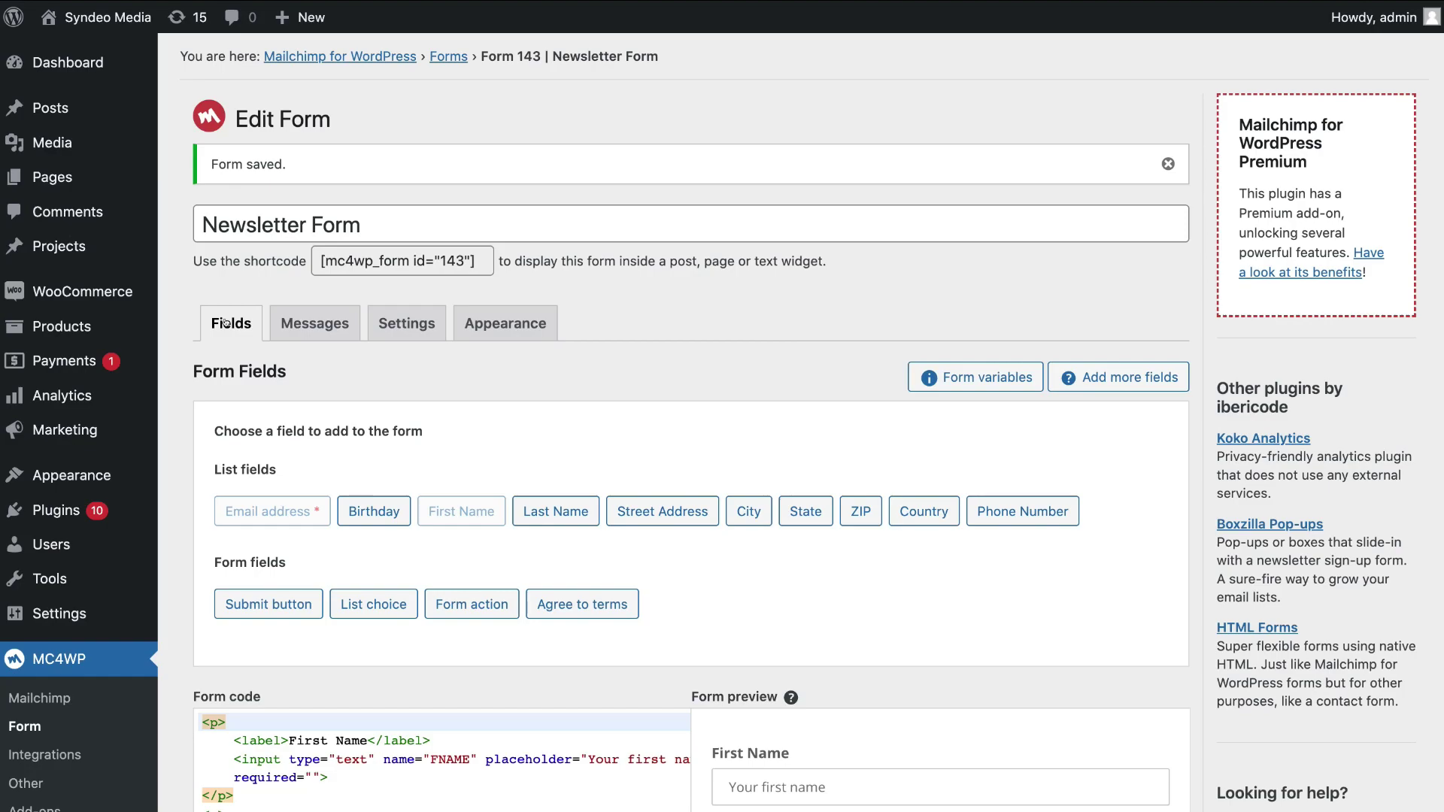
Copy the form shortcode [mc4wp_form id="143"] and go to Posts > All Posts
scroll(743, 464, "down", 3)
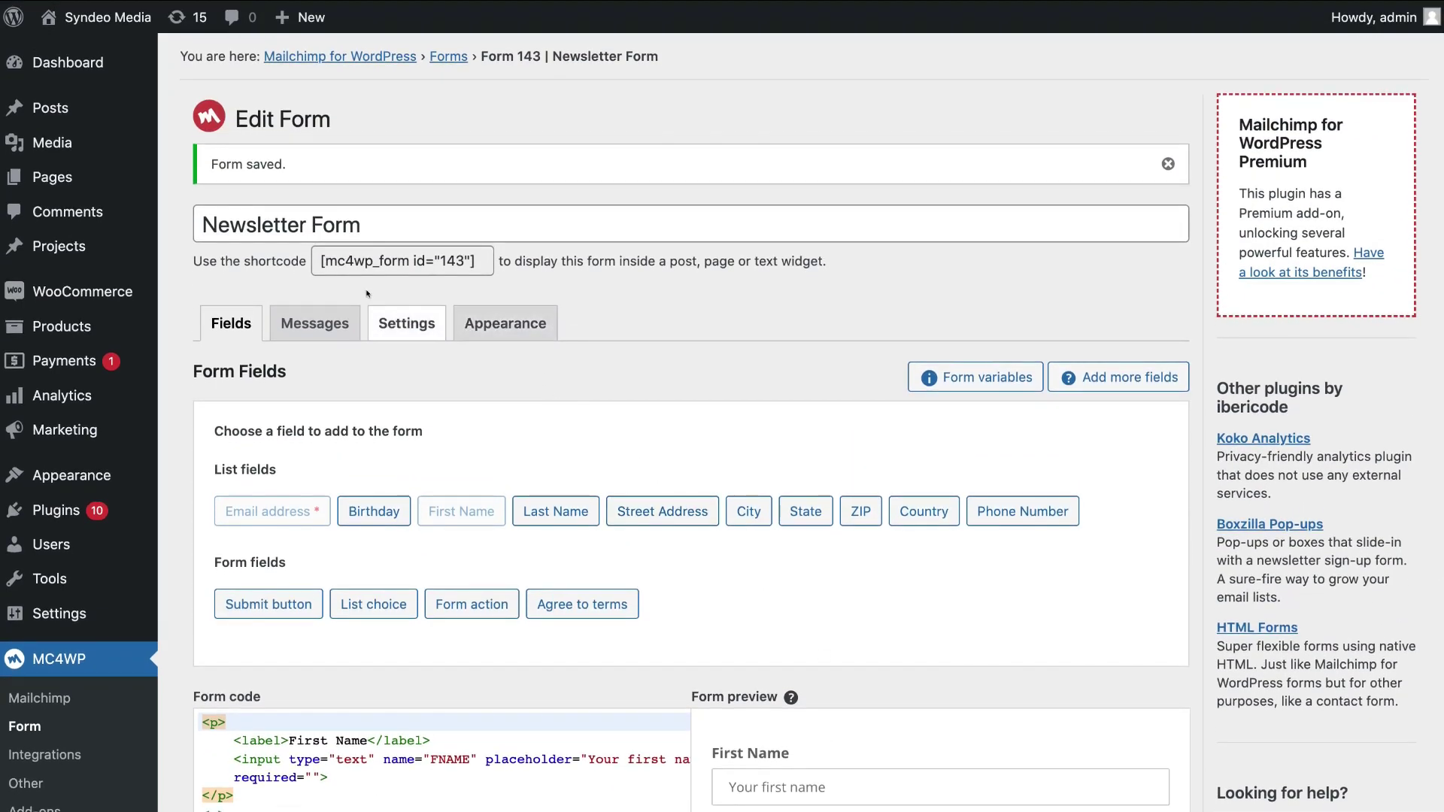
left_click(483, 259)
key("ctrl+c")
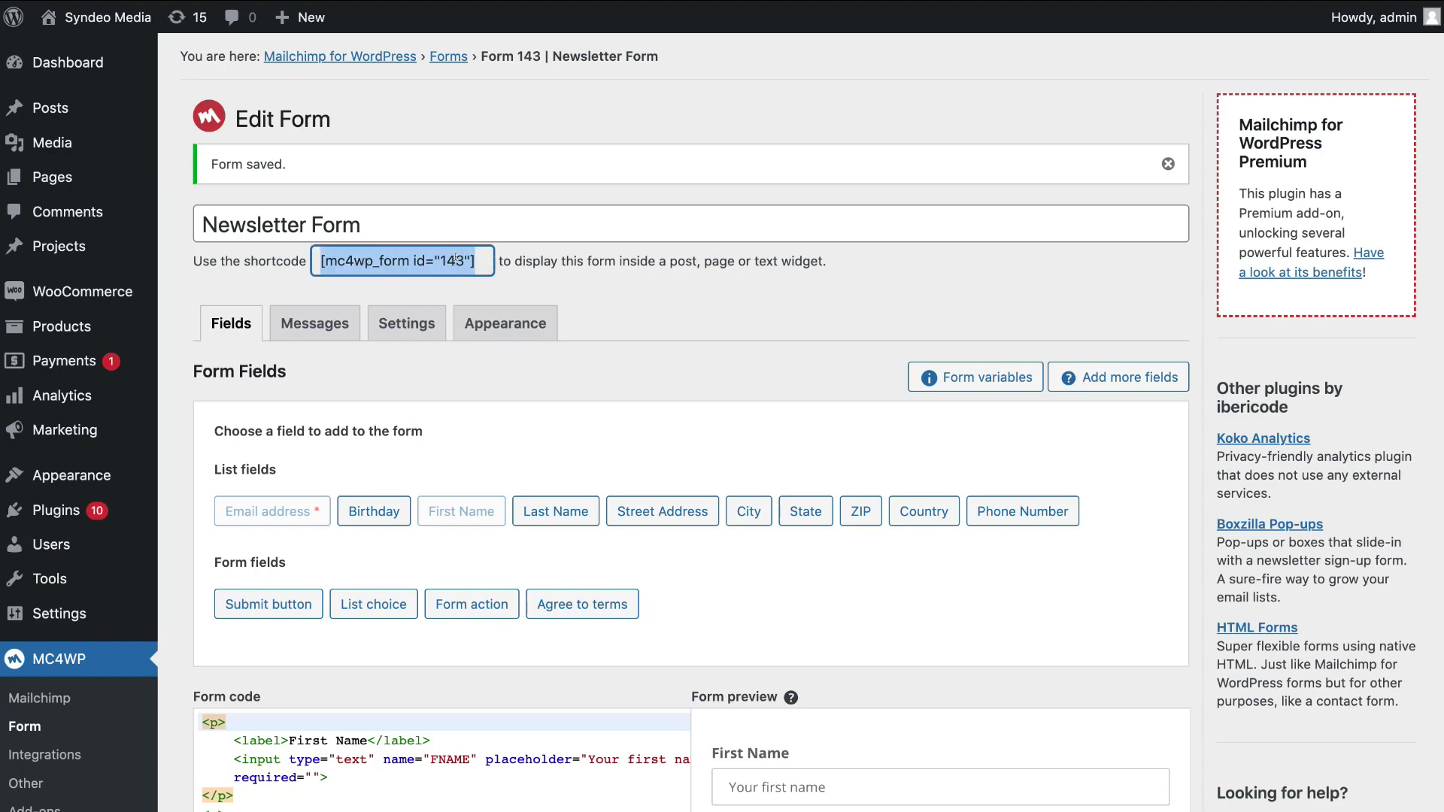
left_click(456, 294)
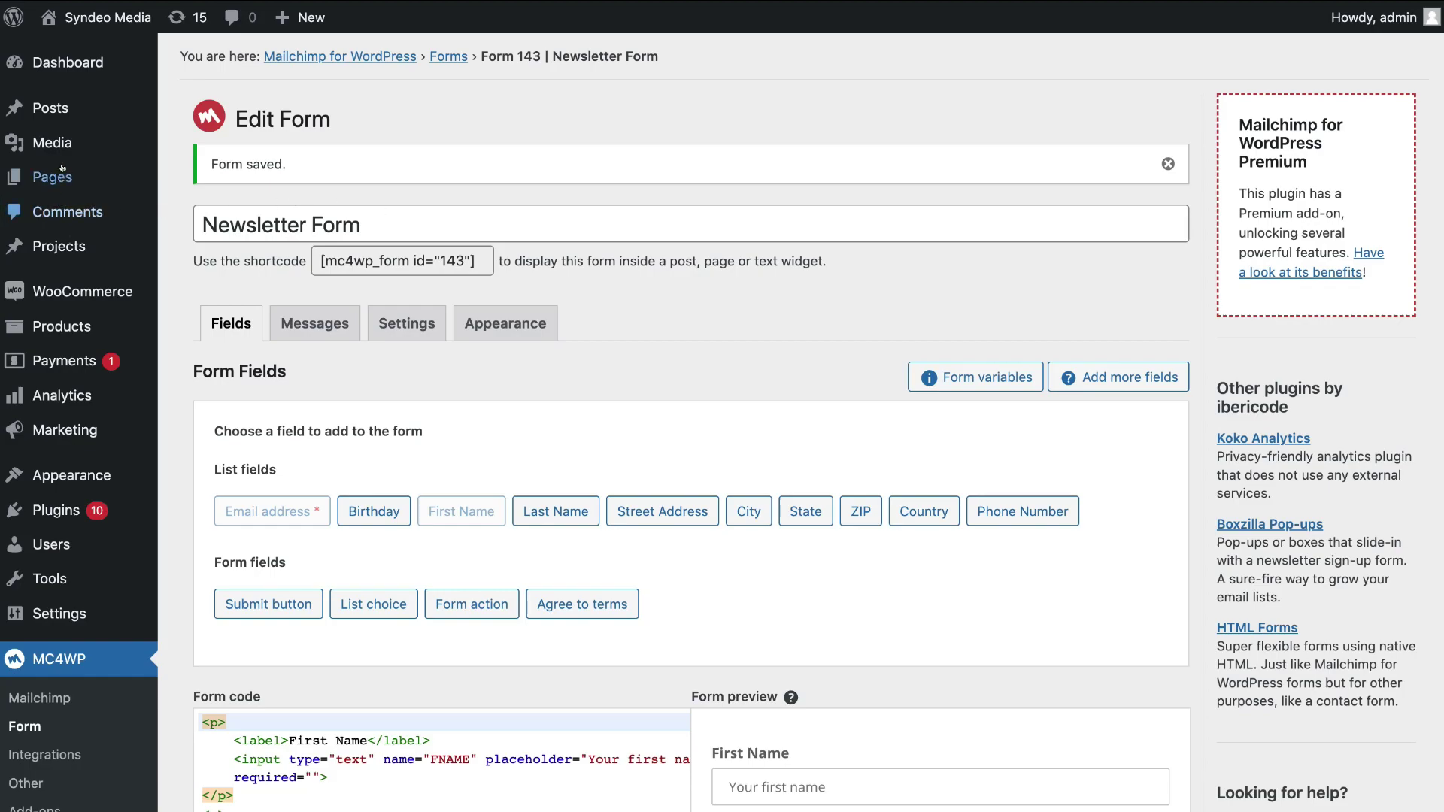
mouse_move(58, 110)
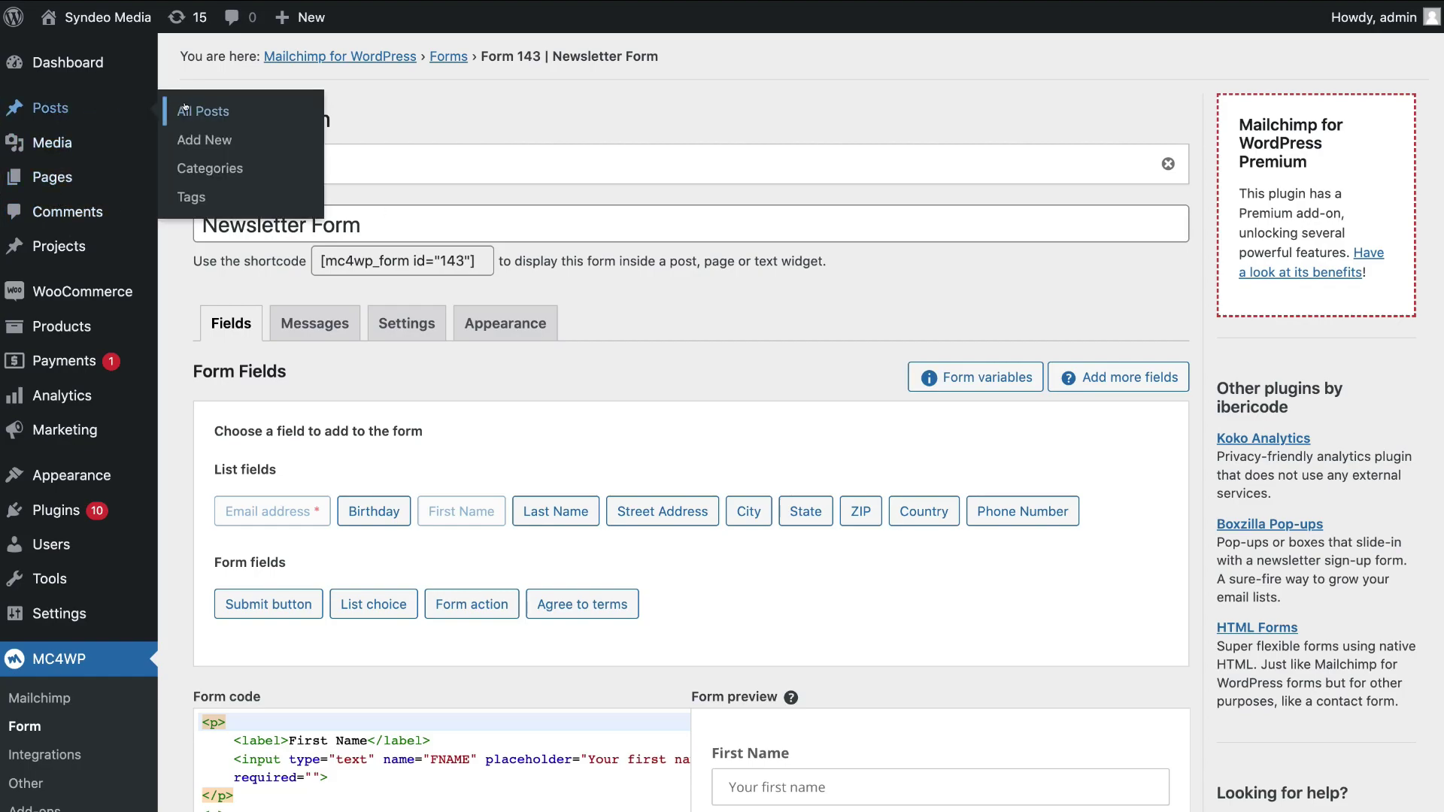
From the Posts list, open 'How To Use WooCommerce (2022)' in the block editor and scroll through it
left_click(255, 109)
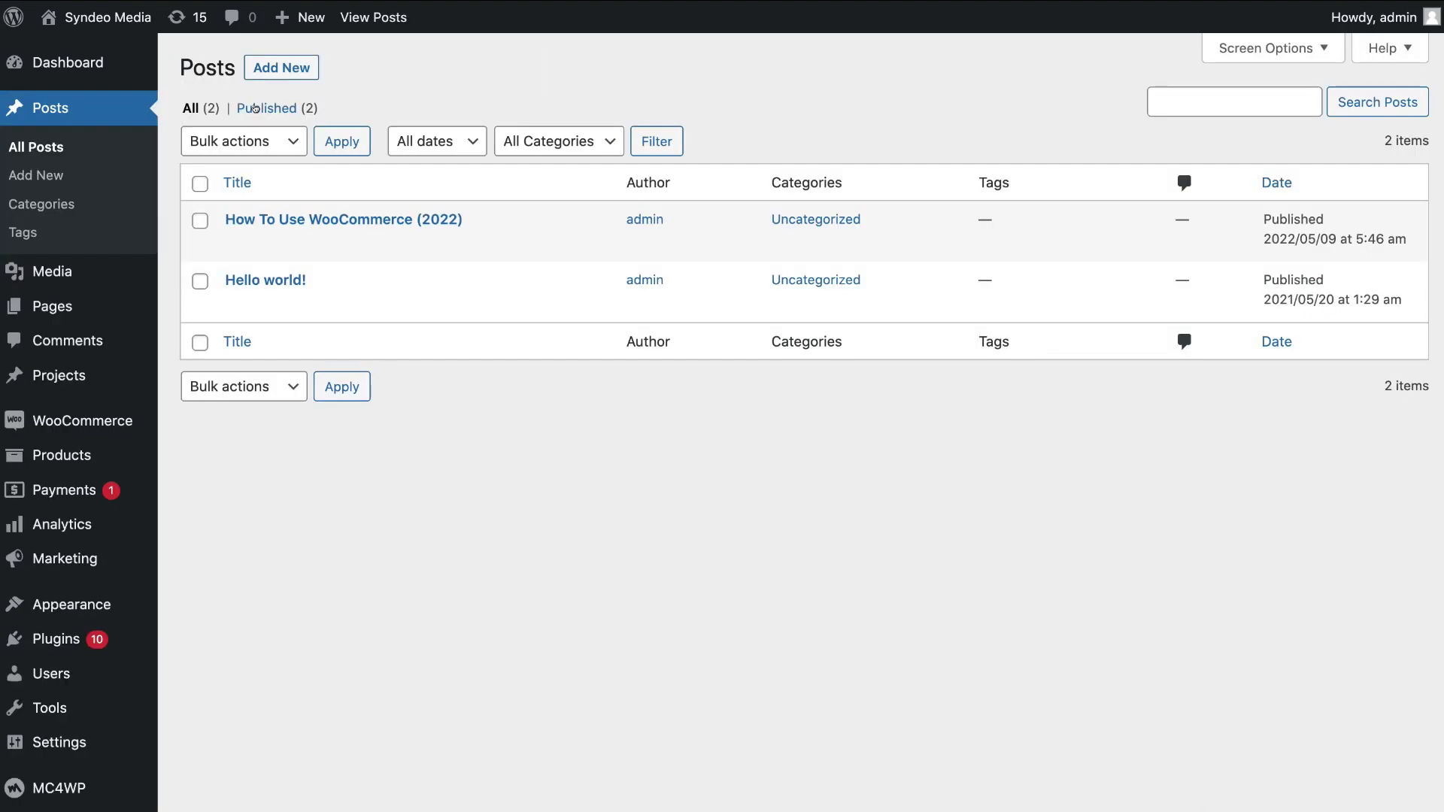
mouse_move(244, 214)
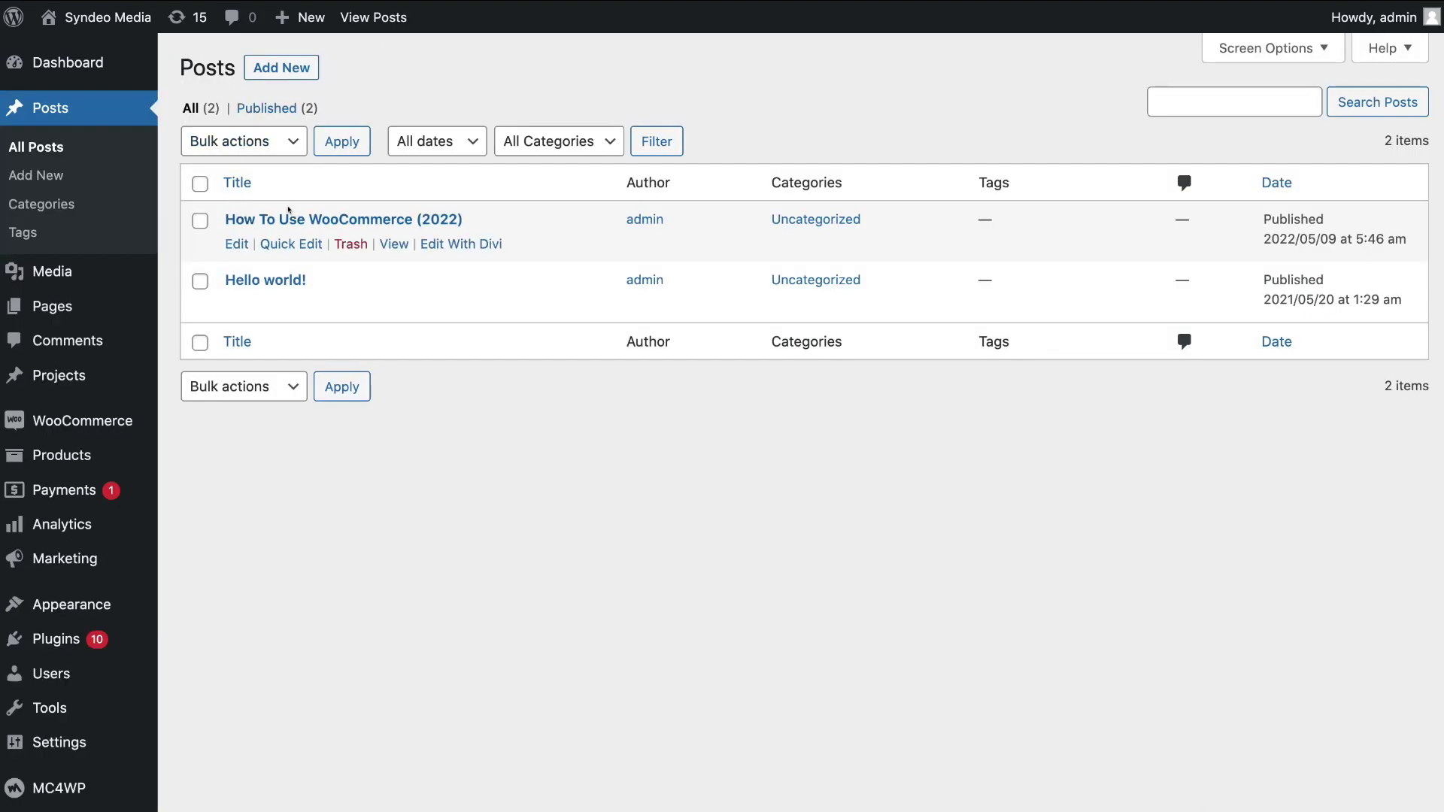
left_click(237, 218)
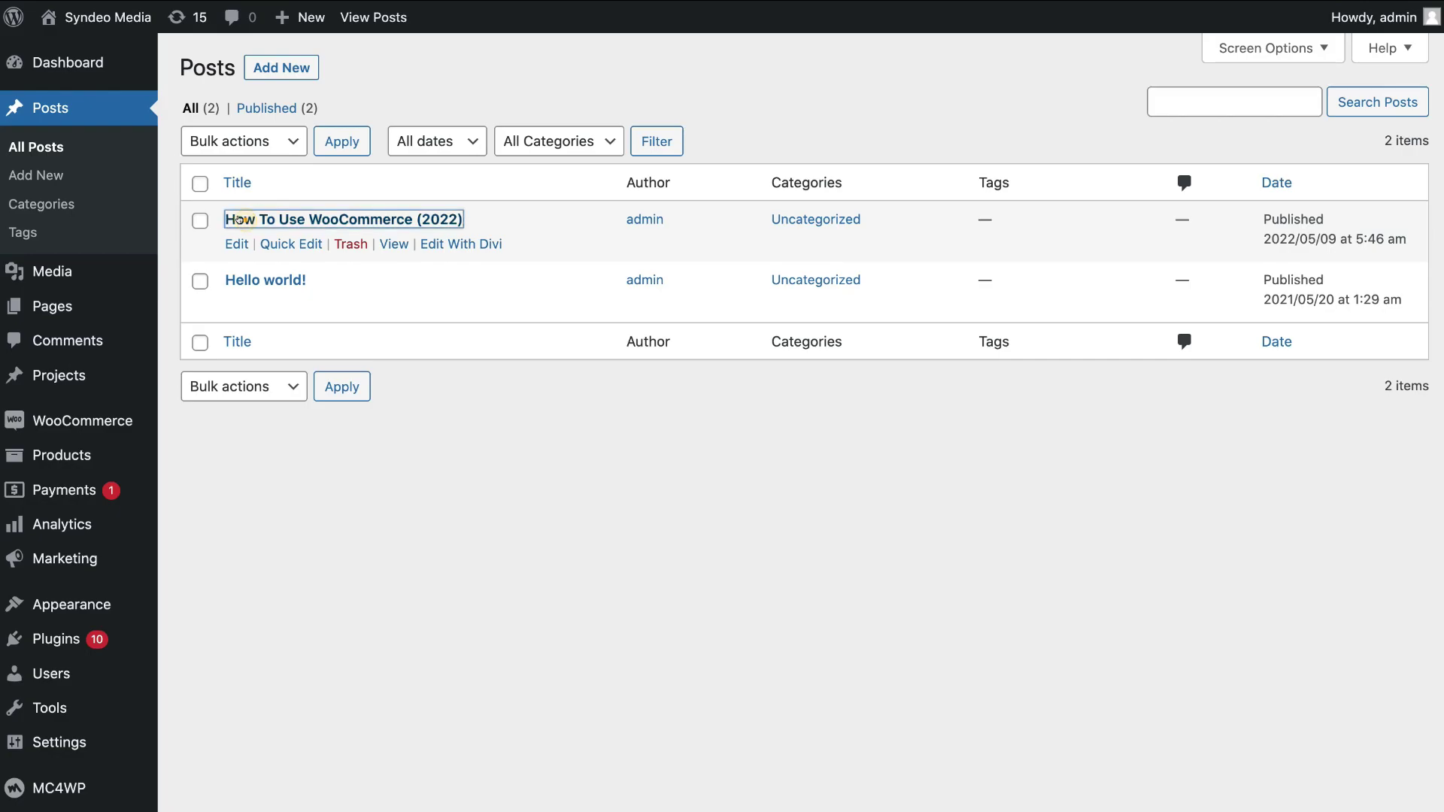
scroll(284, 127, "down", 10)
scroll(284, 130, "down", 5)
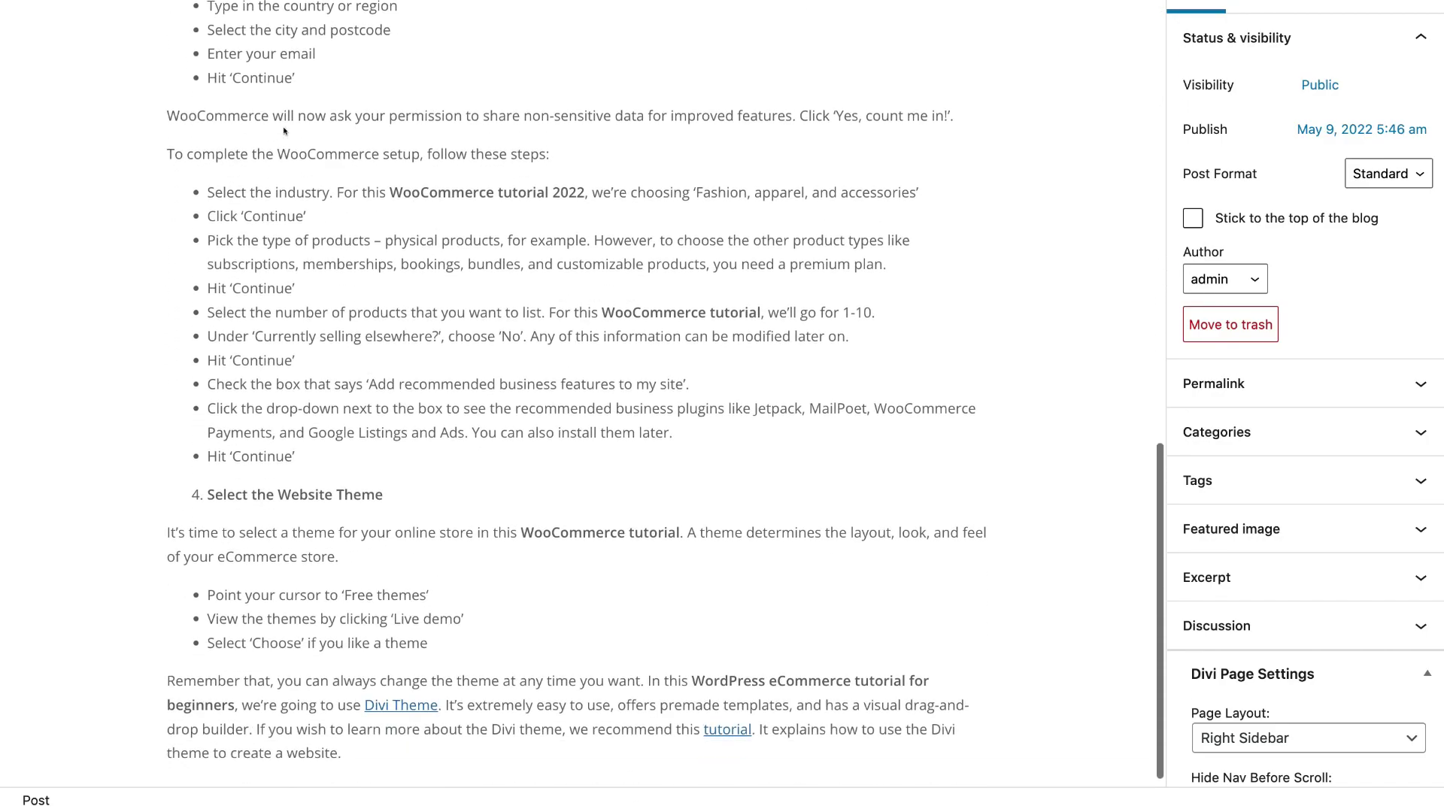
Paste the [mc4wp_form id="143"] shortcode into a new block at the post's end and update
left_click(246, 730)
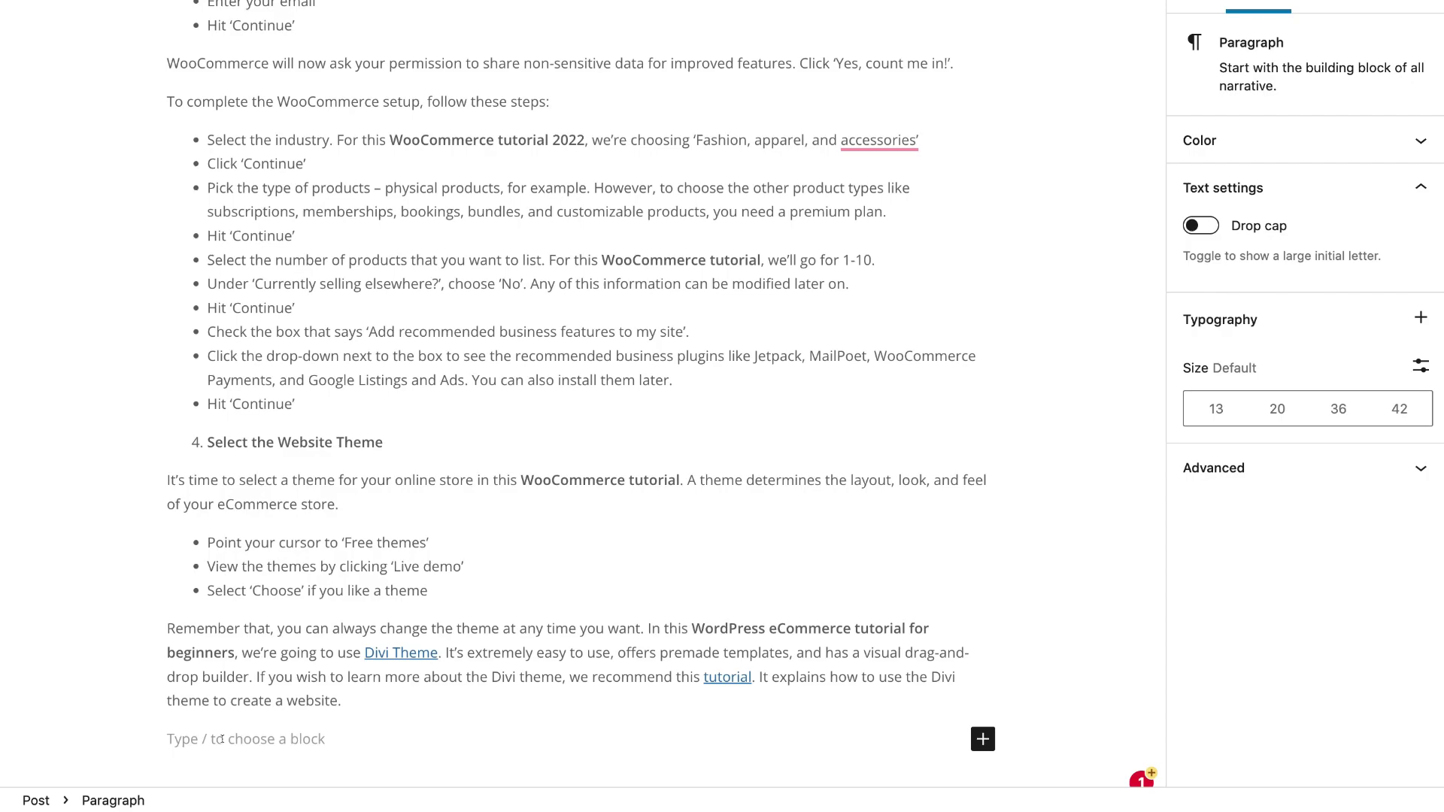
right_click(223, 740)
left_click(266, 672)
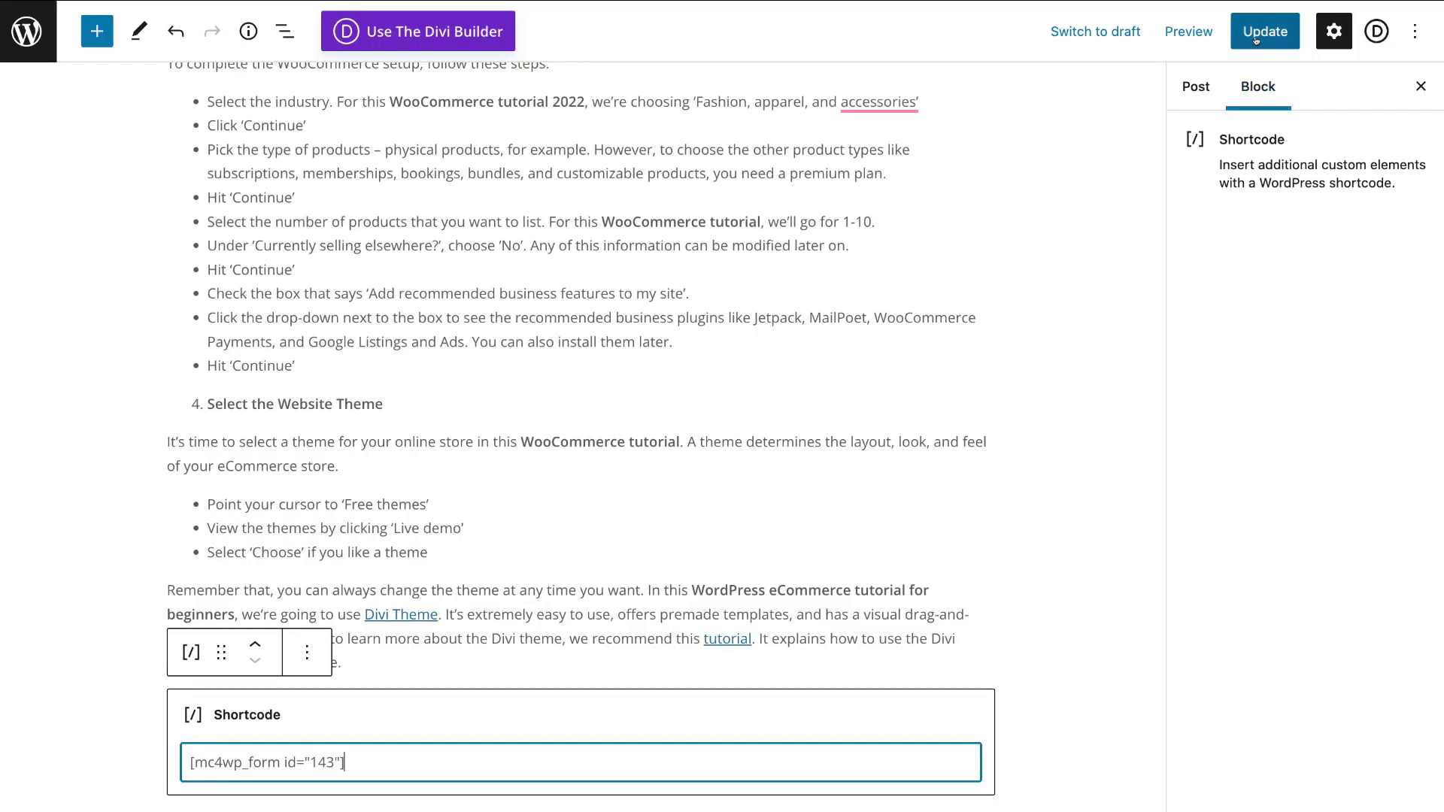
left_click(1188, 31)
left_click(1268, 38)
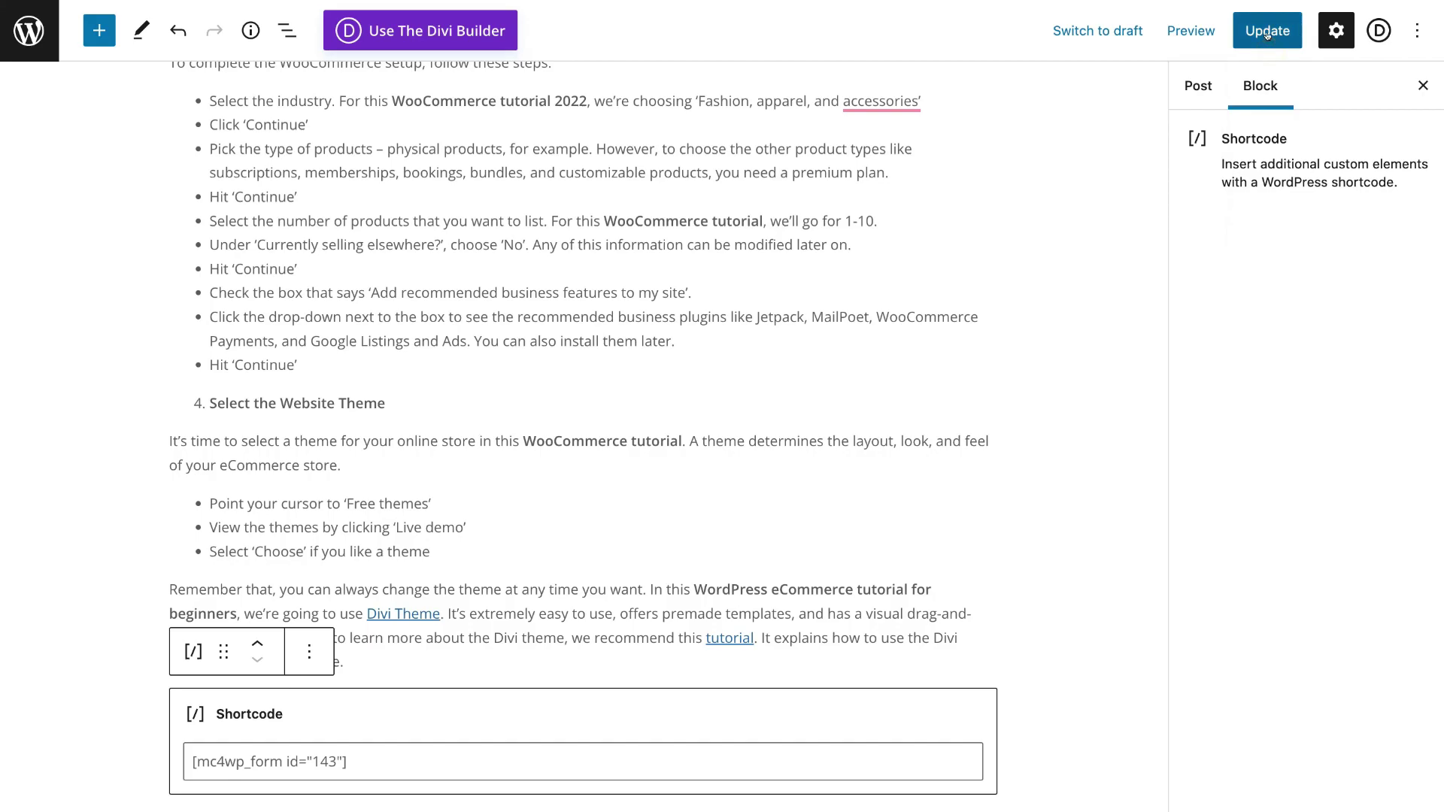
Preview the post in a new tab and scroll to the First Name, Email sign-up form
left_click(1182, 31)
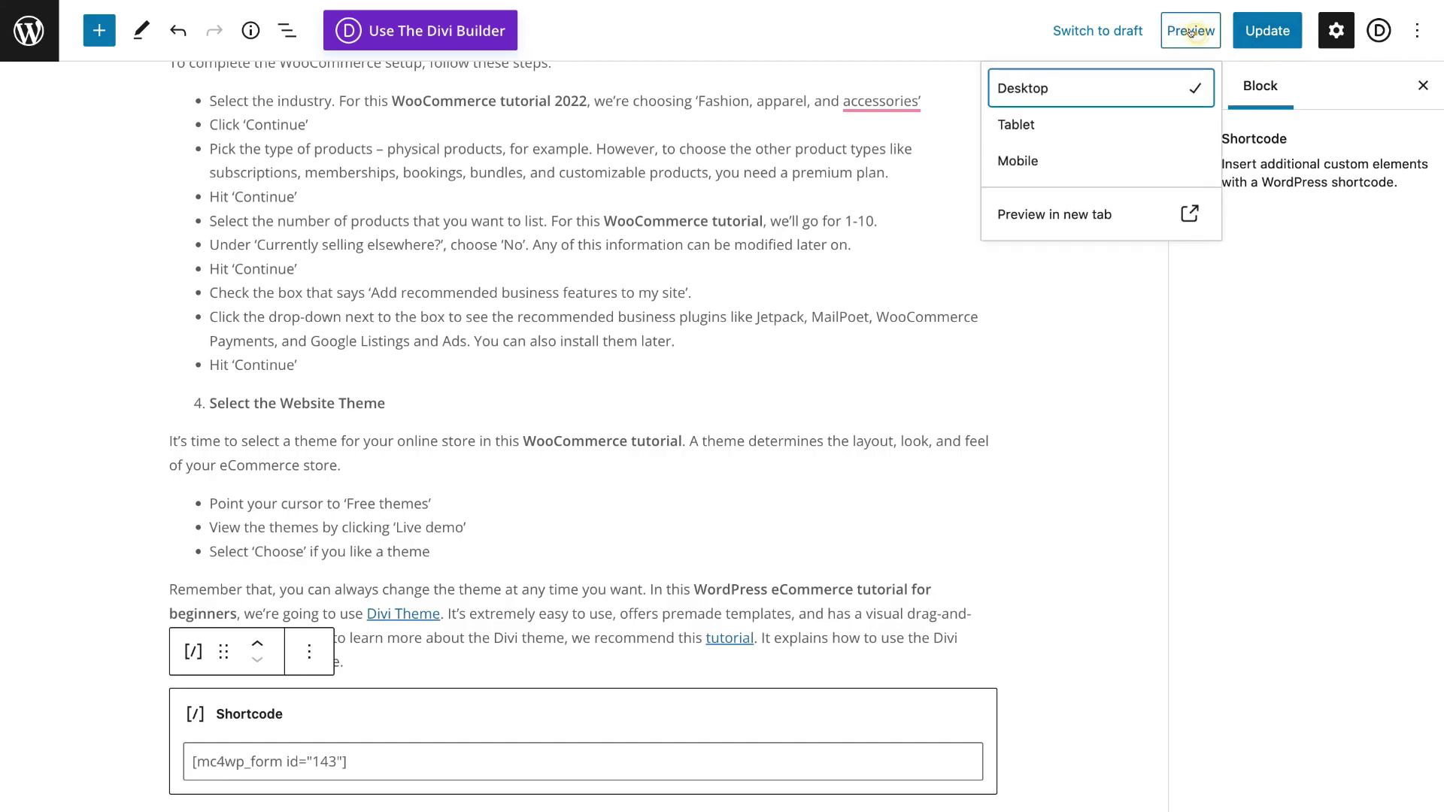
left_click(1090, 214)
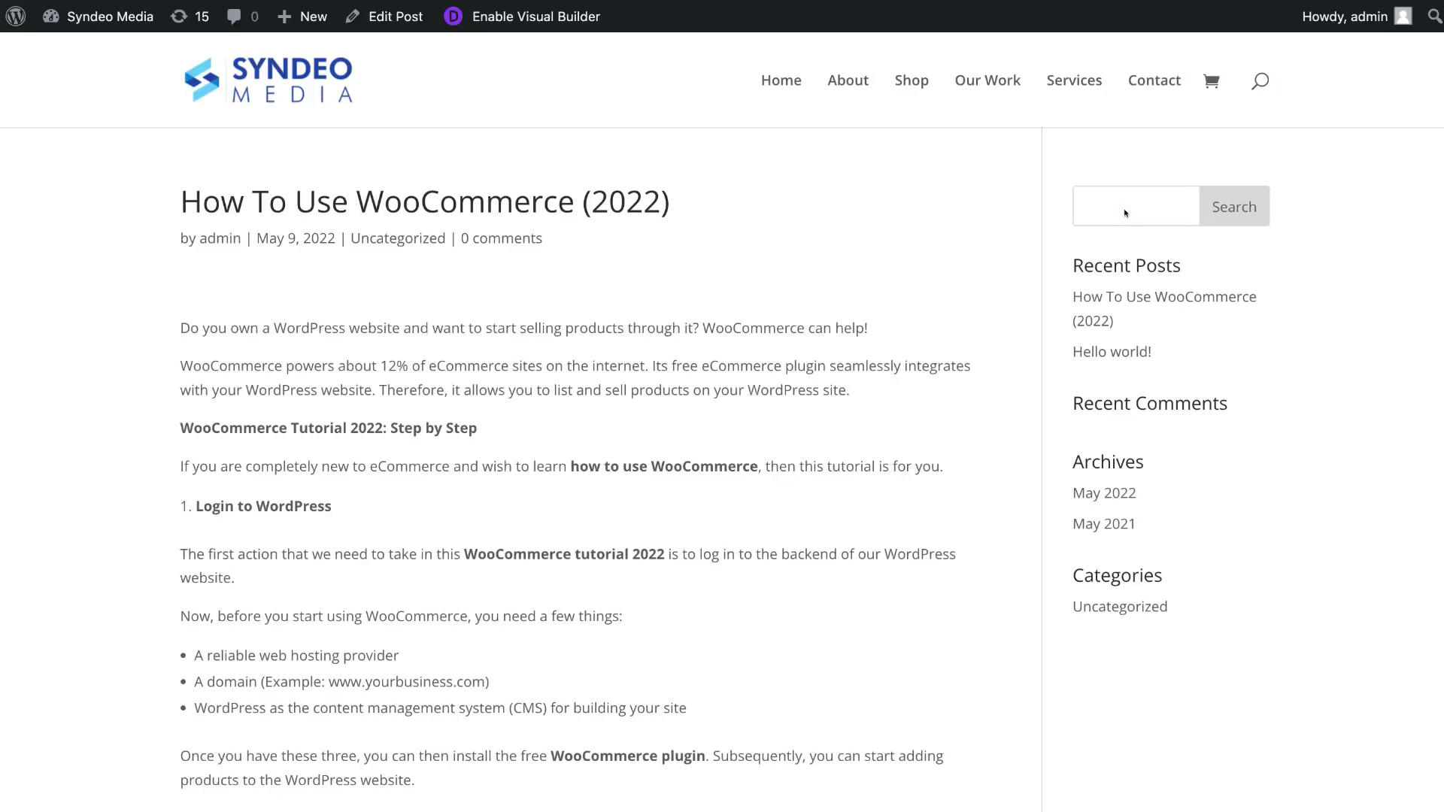
scroll(947, 254, "down", 15)
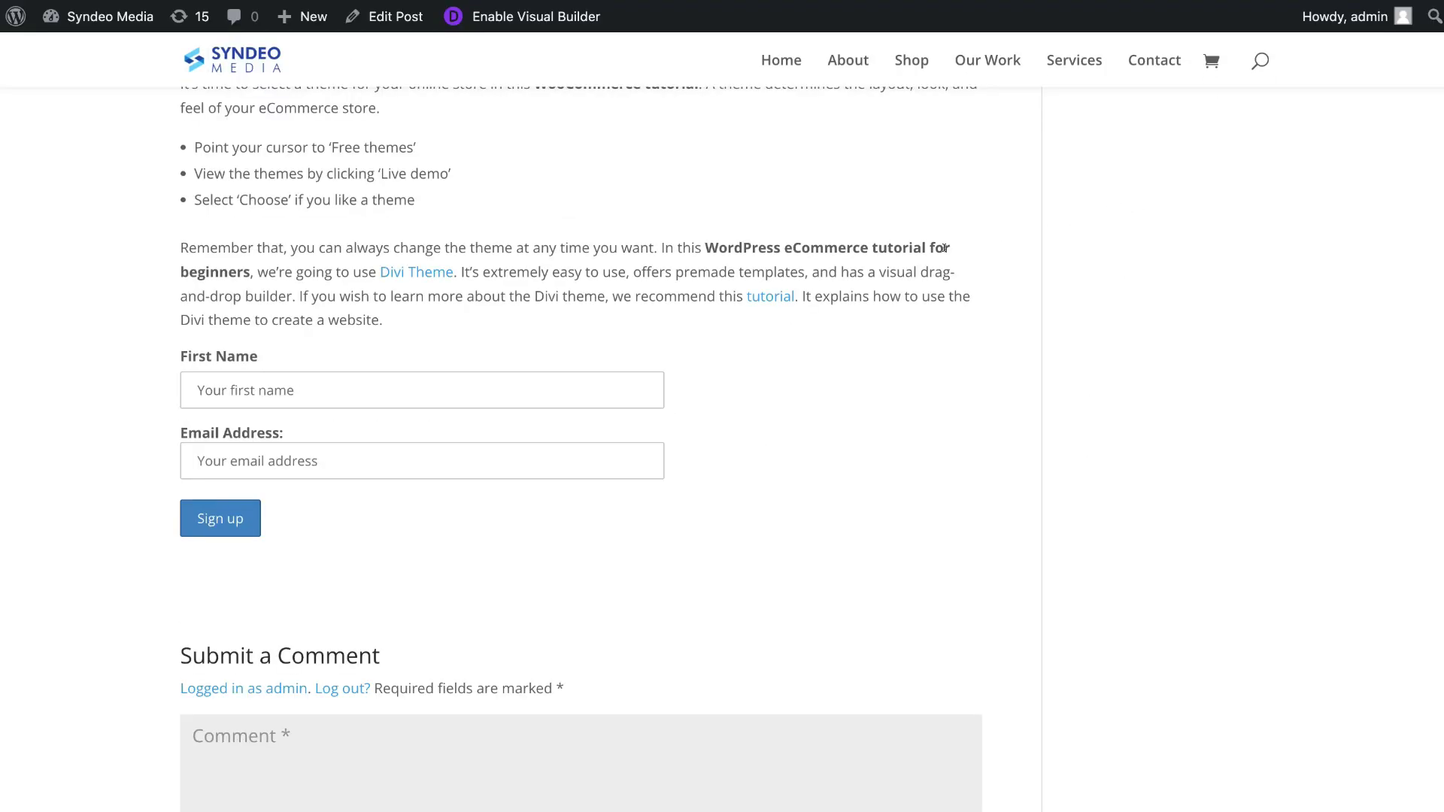
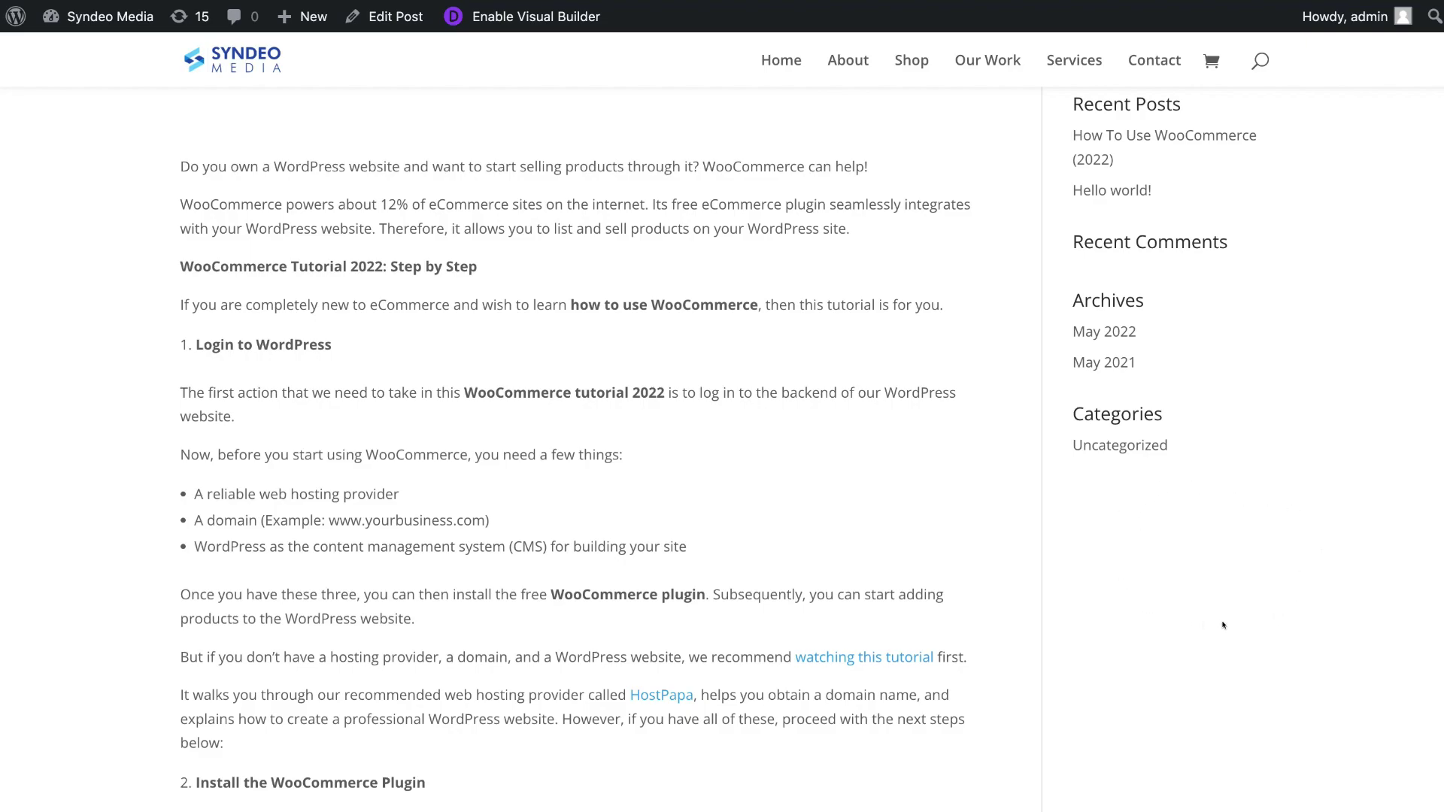
Leave the live post for the admin dashboard and open Appearance > Widgets
scroll(1236, 524, "up", 3)
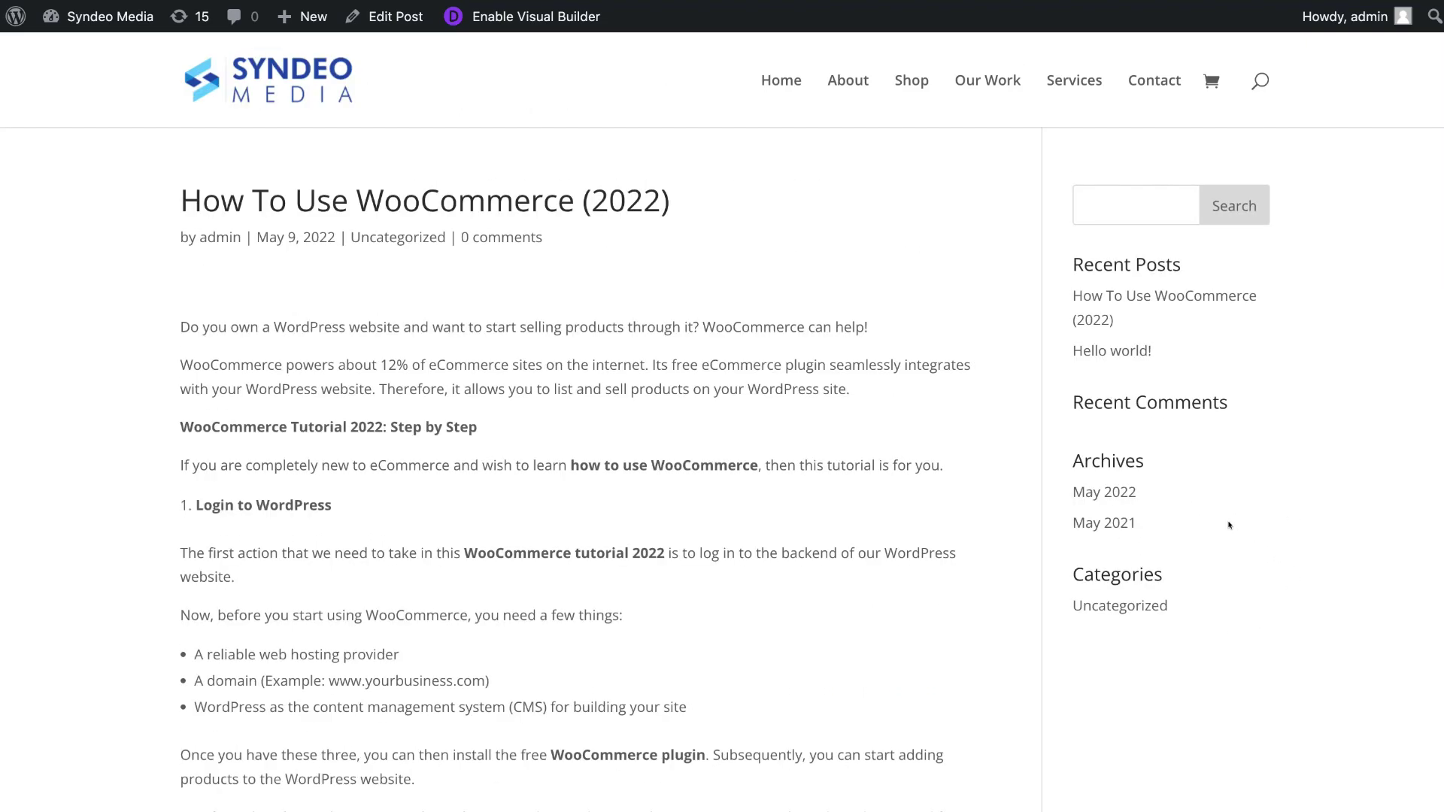
left_click(6, 9)
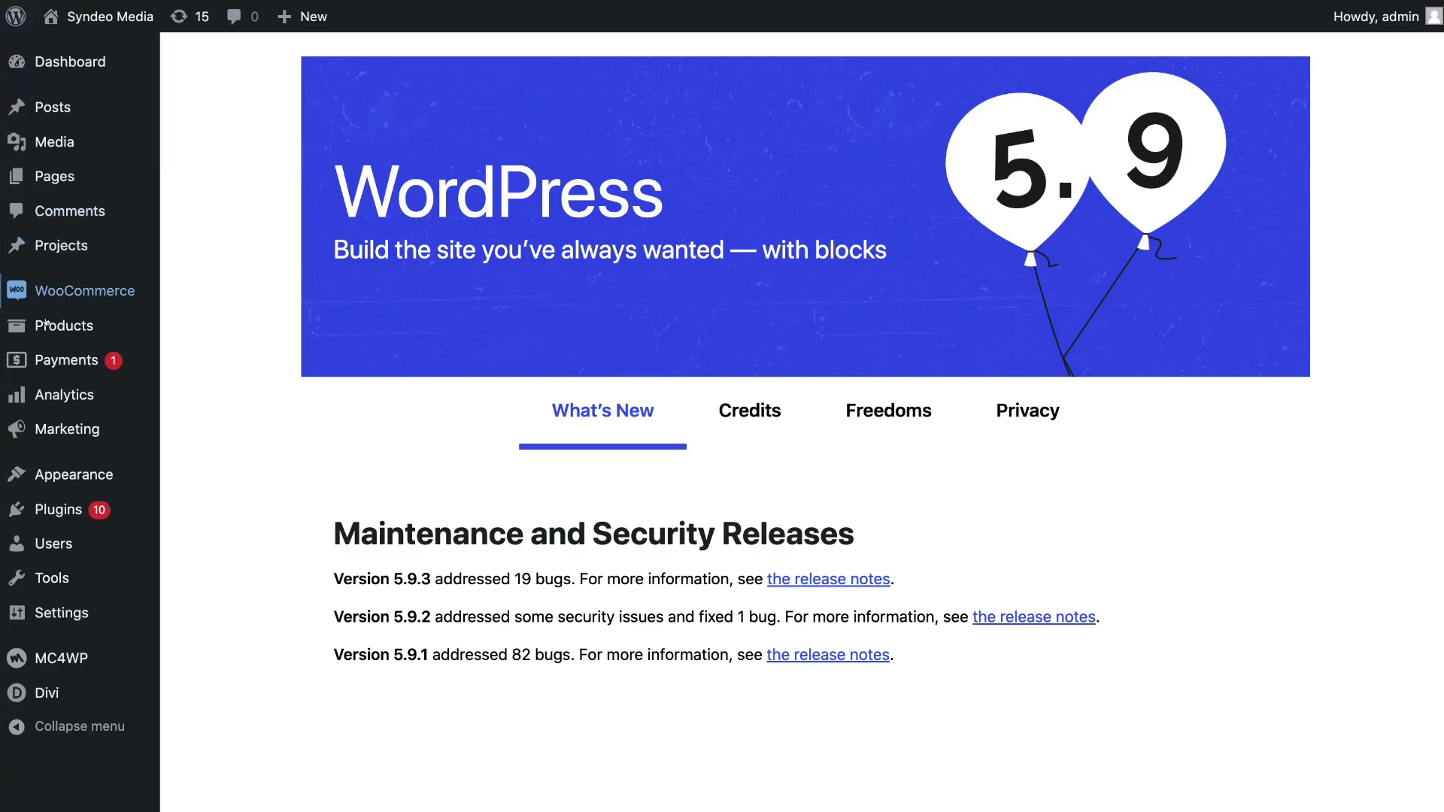
mouse_move(46, 475)
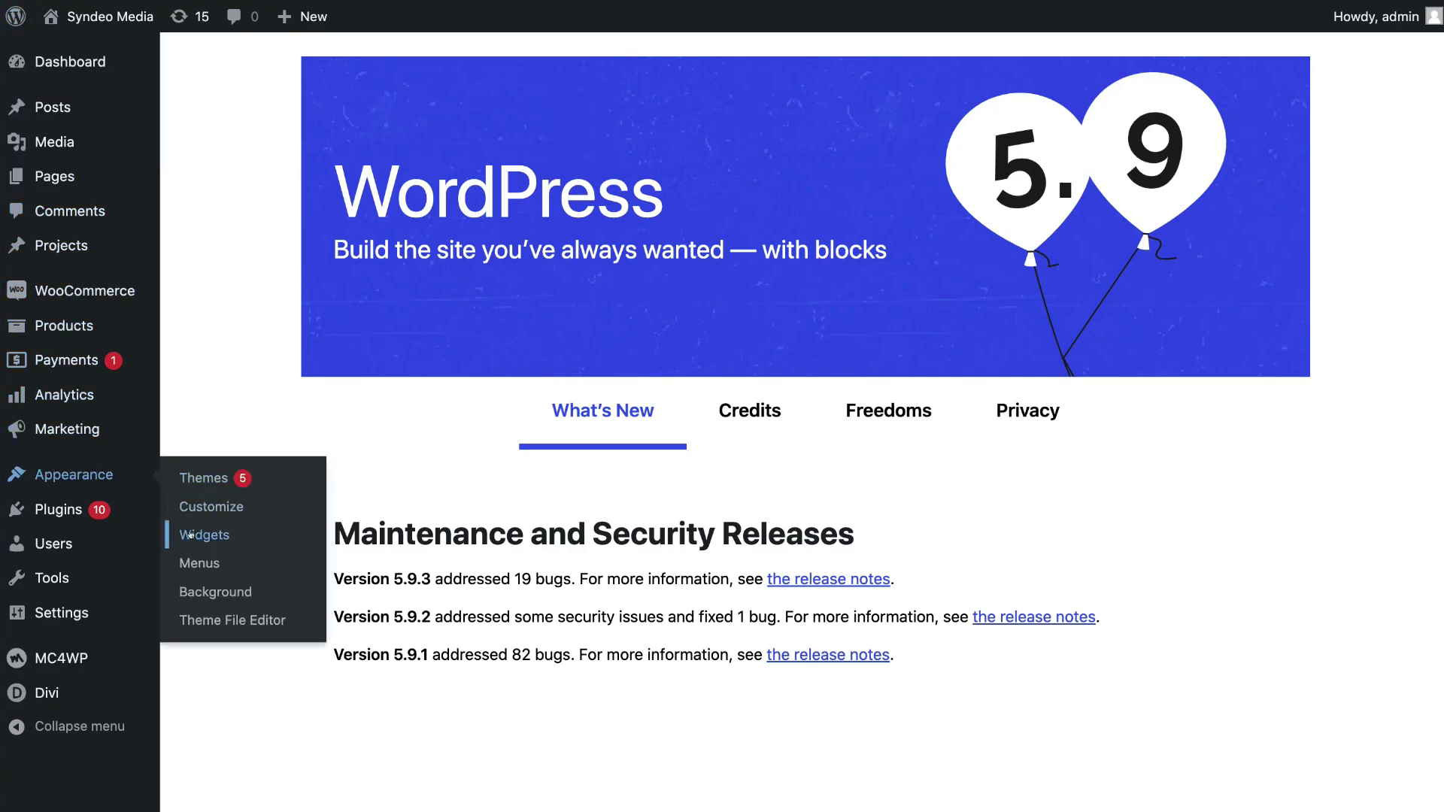
left_click(245, 535)
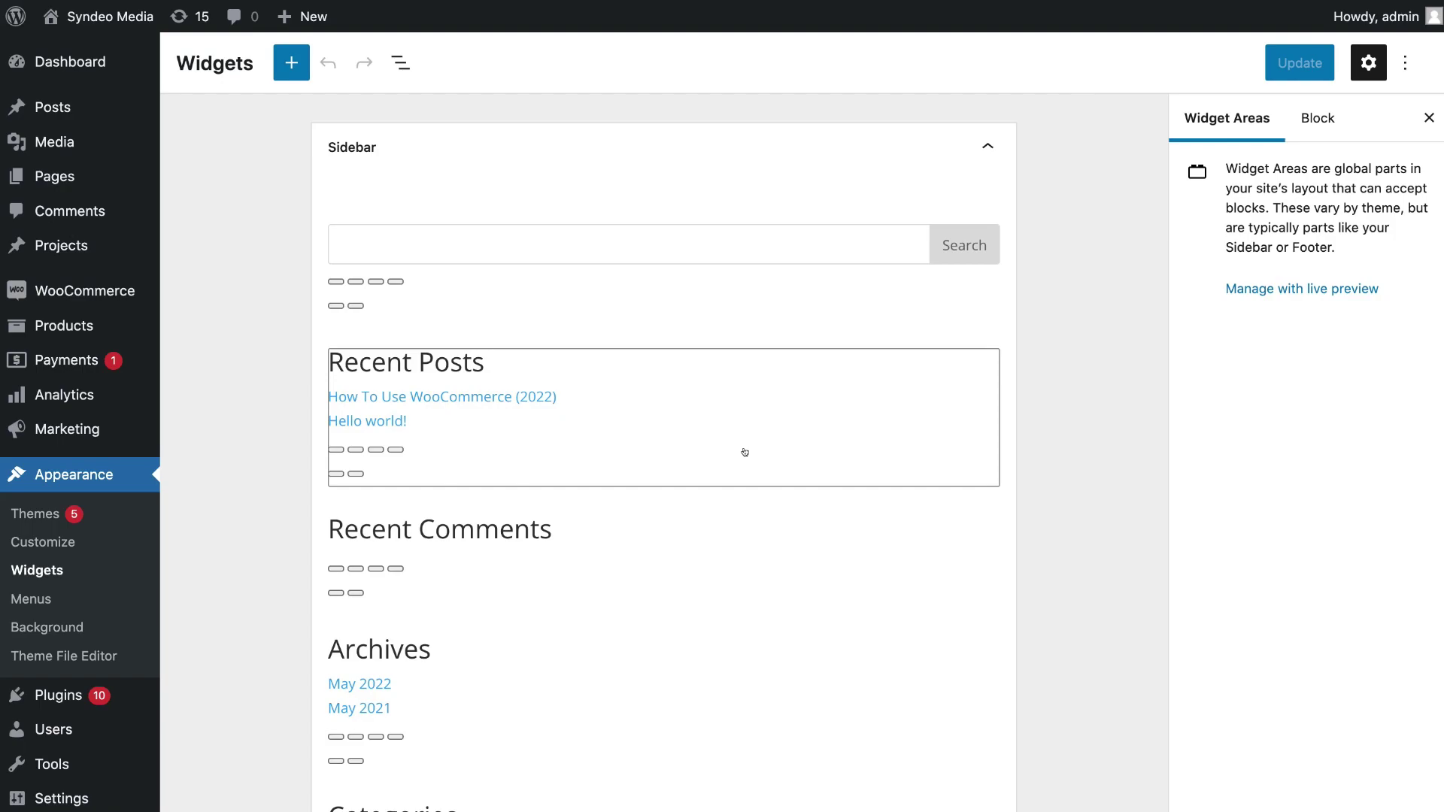
Insert a Shortcode block holding [mc4wp_form id="143"] after Categories and save the widgets
scroll(750, 455, "down", 6)
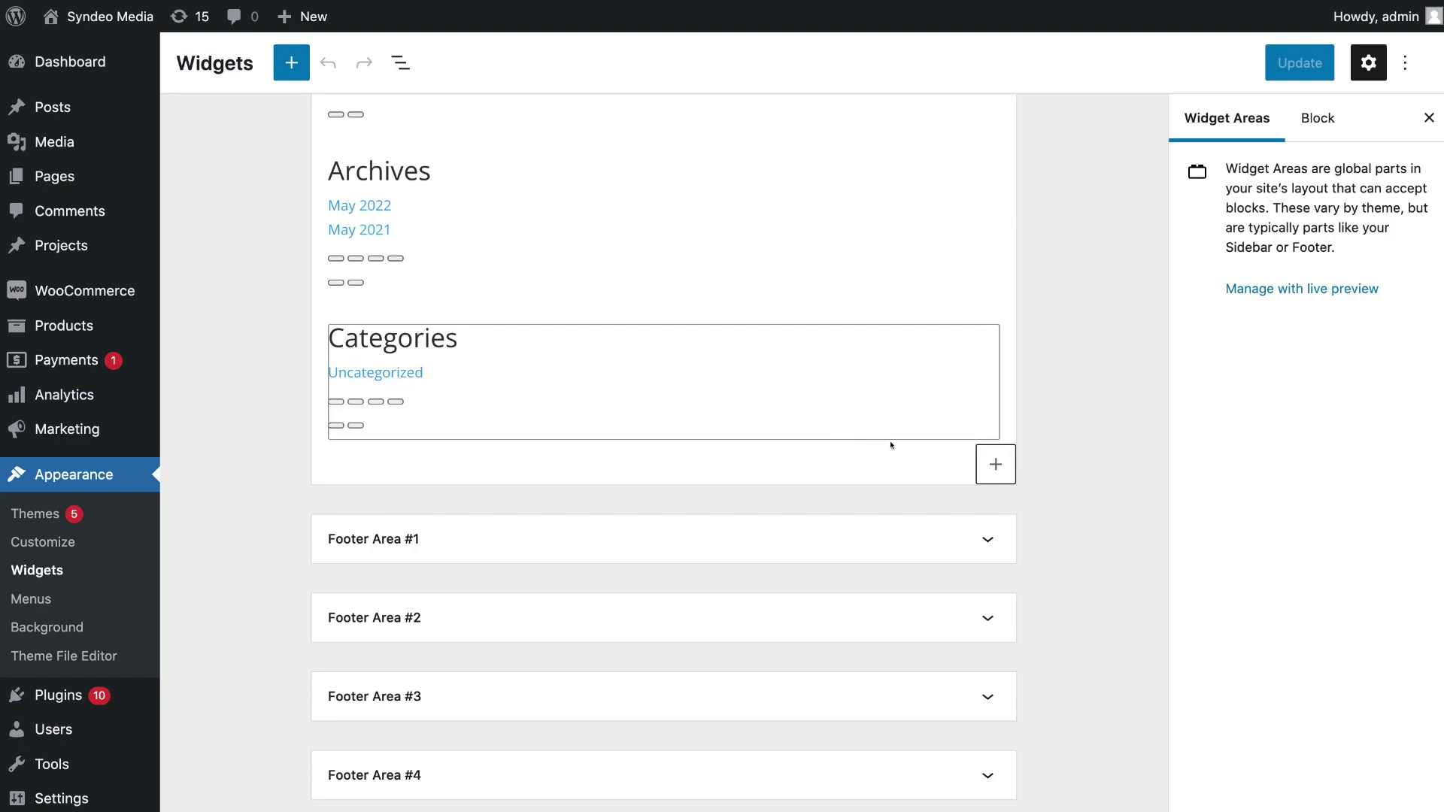
left_click(996, 463)
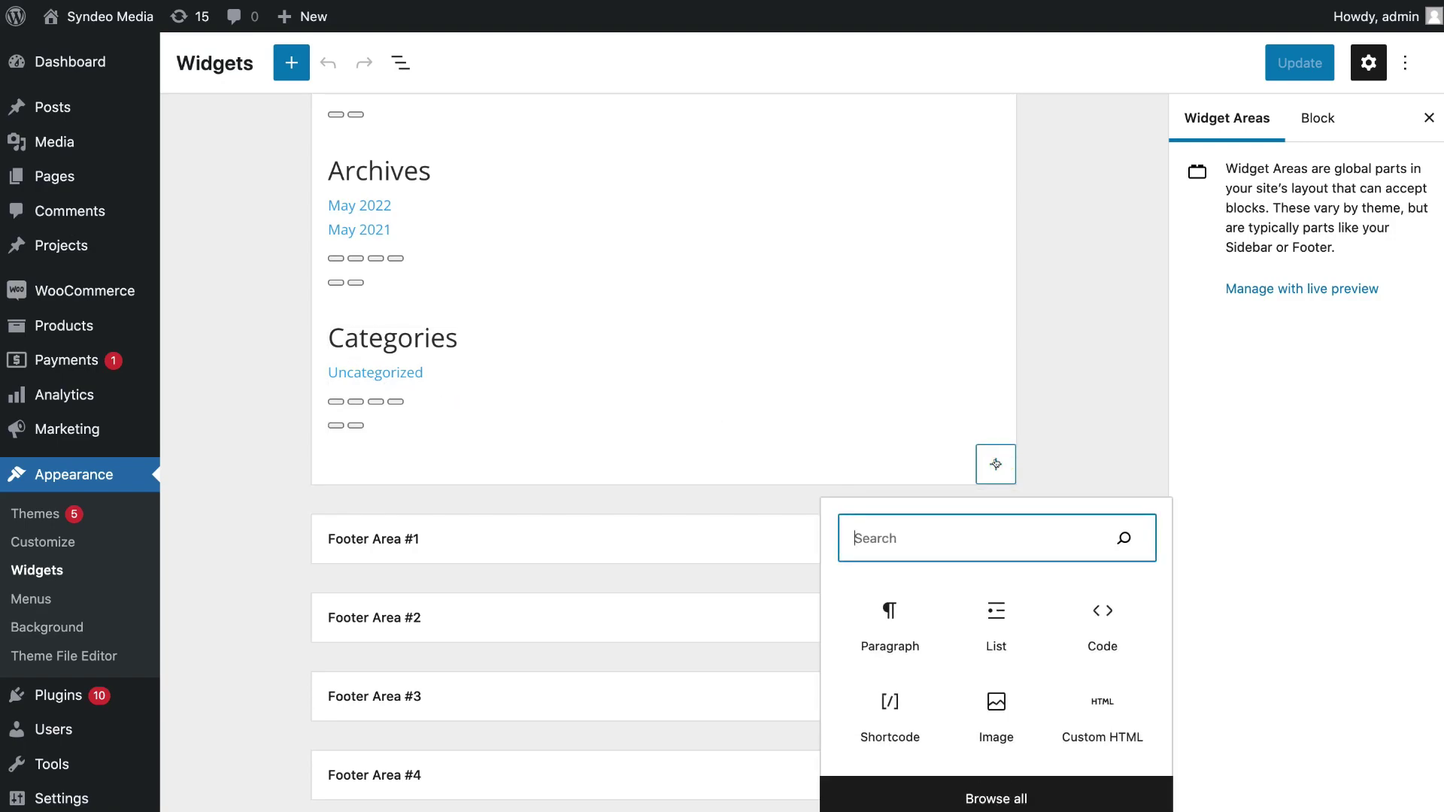
left_click(867, 707)
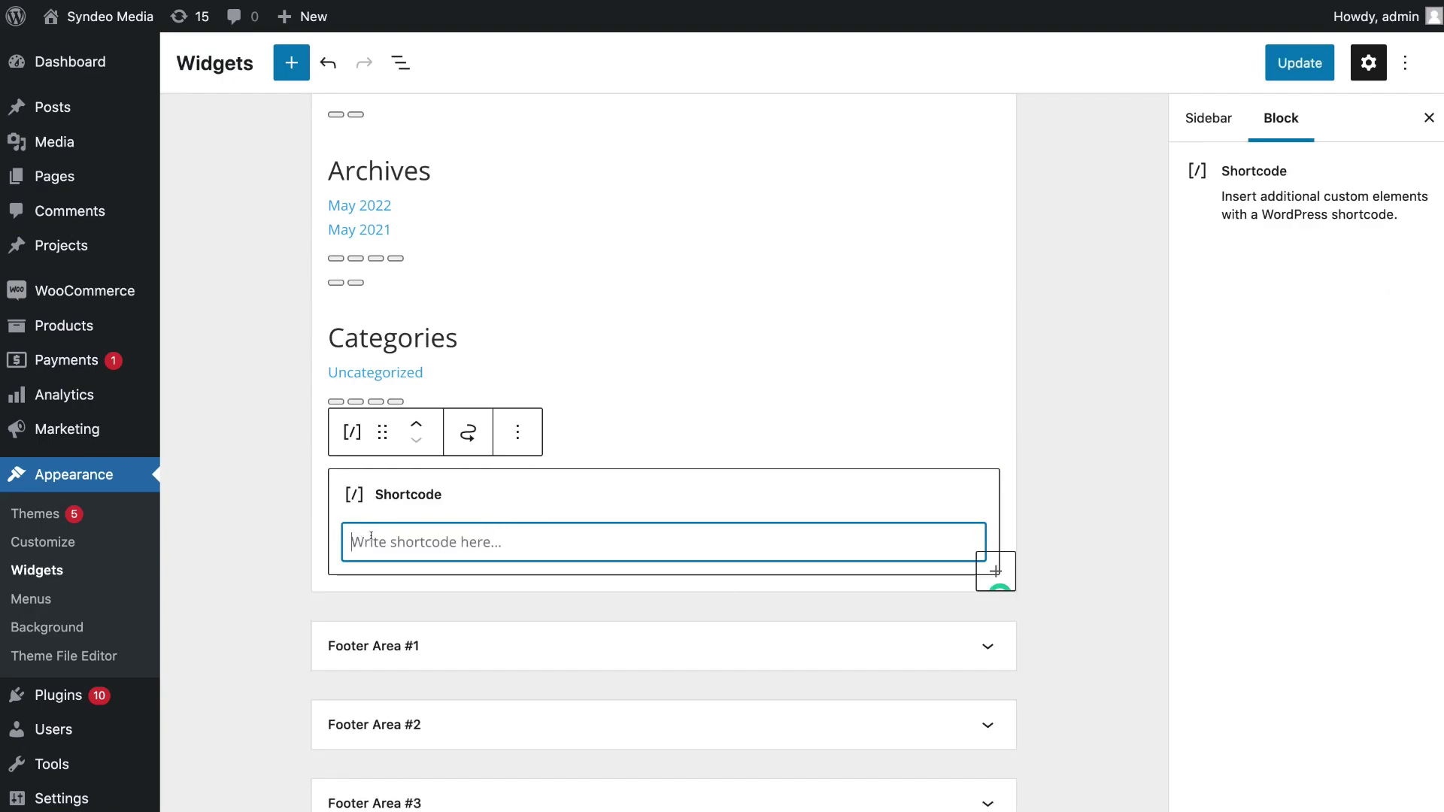
type("[mc4wp_form id=\"143\"]")
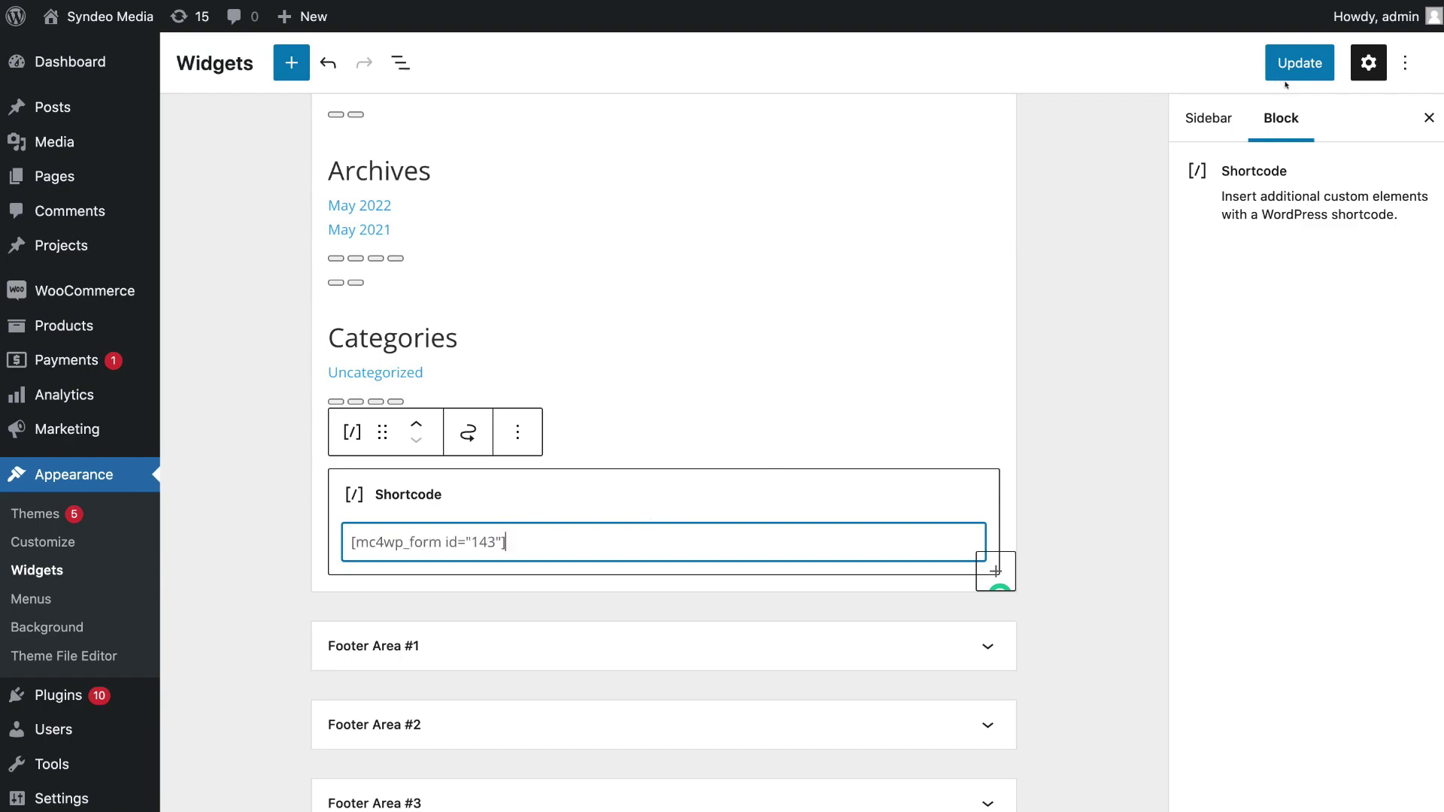
left_click(1297, 63)
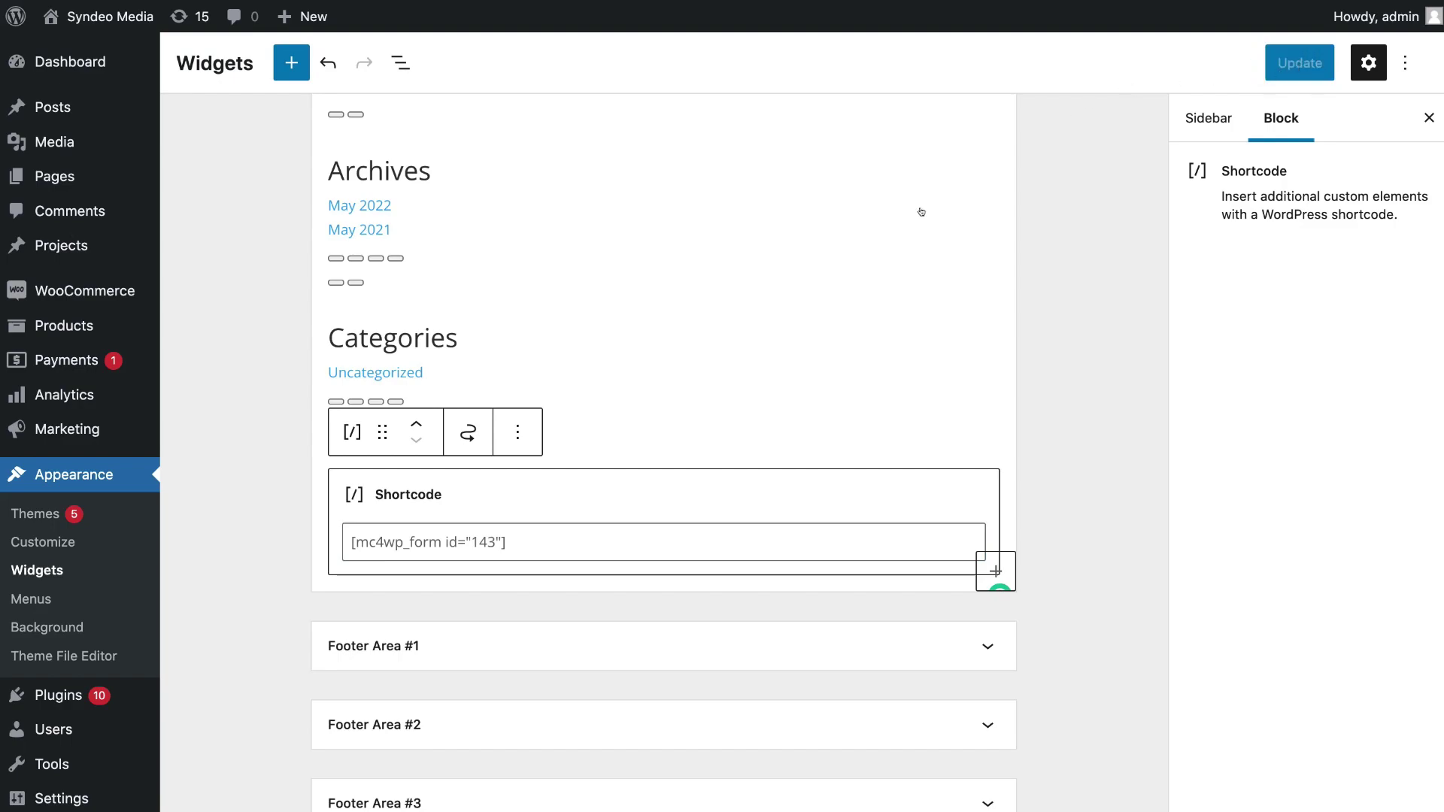
scroll(899, 322, "down", 3)
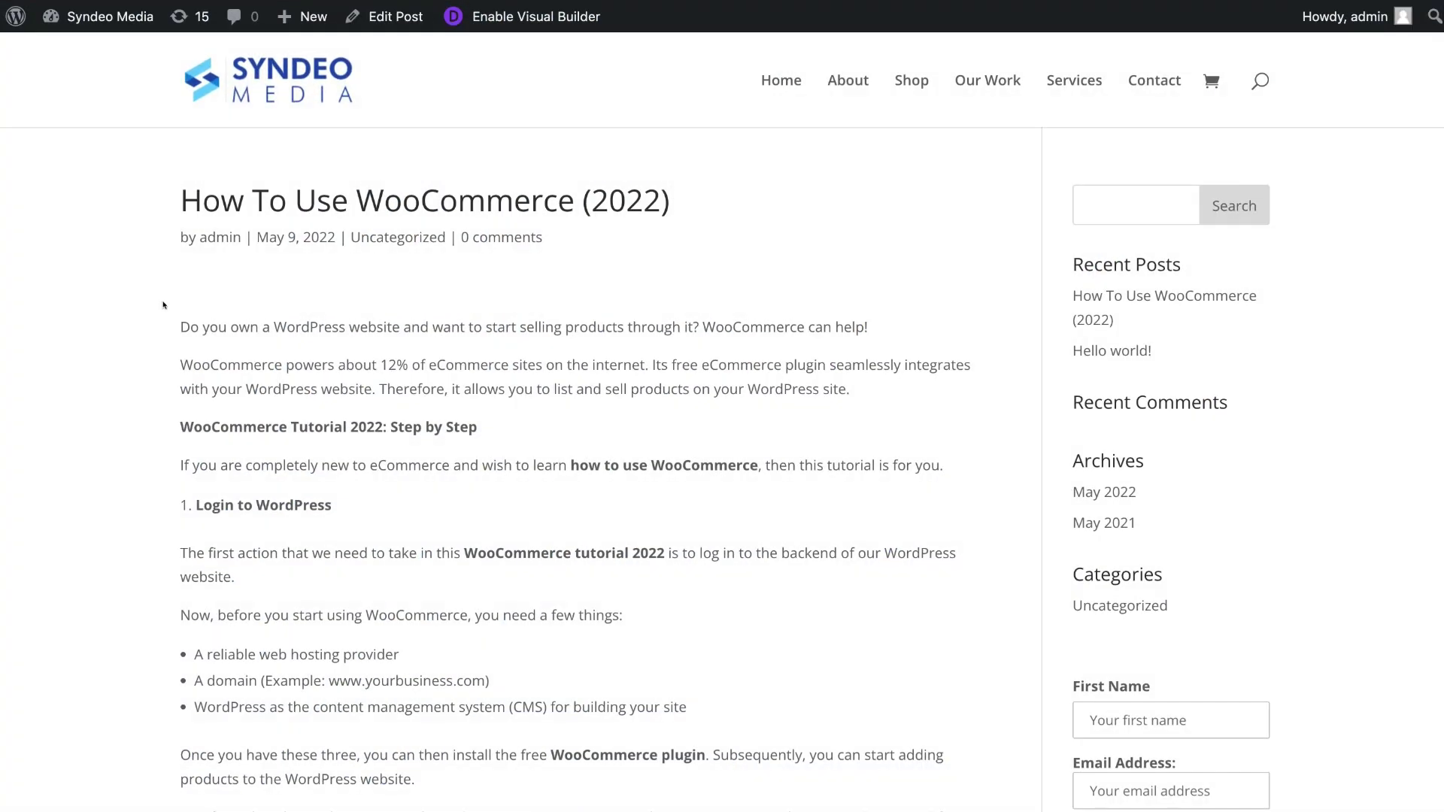
Scroll the live post down to the sidebar's new First Name / Email Address signup form
scroll(885, 505, "down", 4)
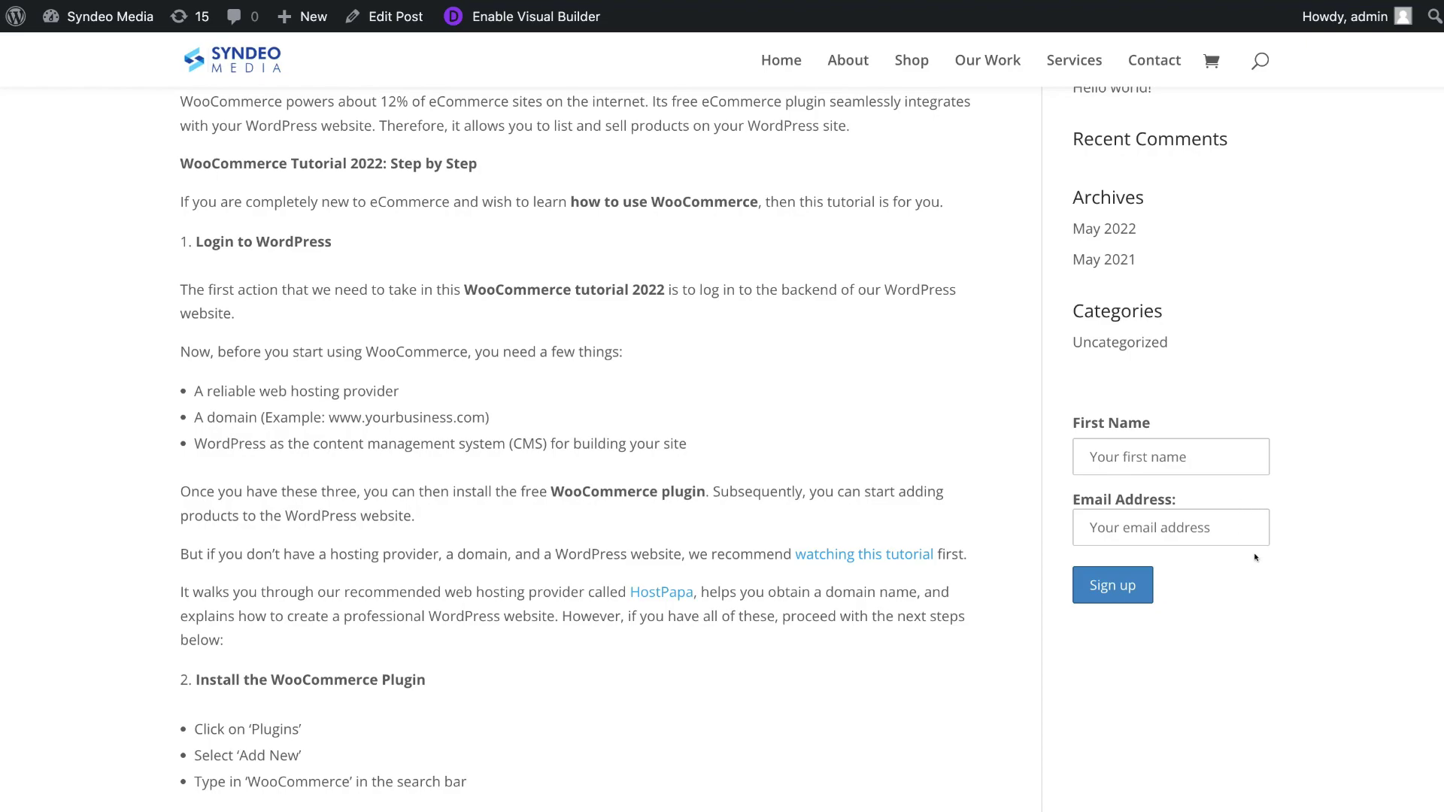
Enter a test first name and e-mail address in the sidebar form and sign up
left_click(1124, 456)
type("Liam")
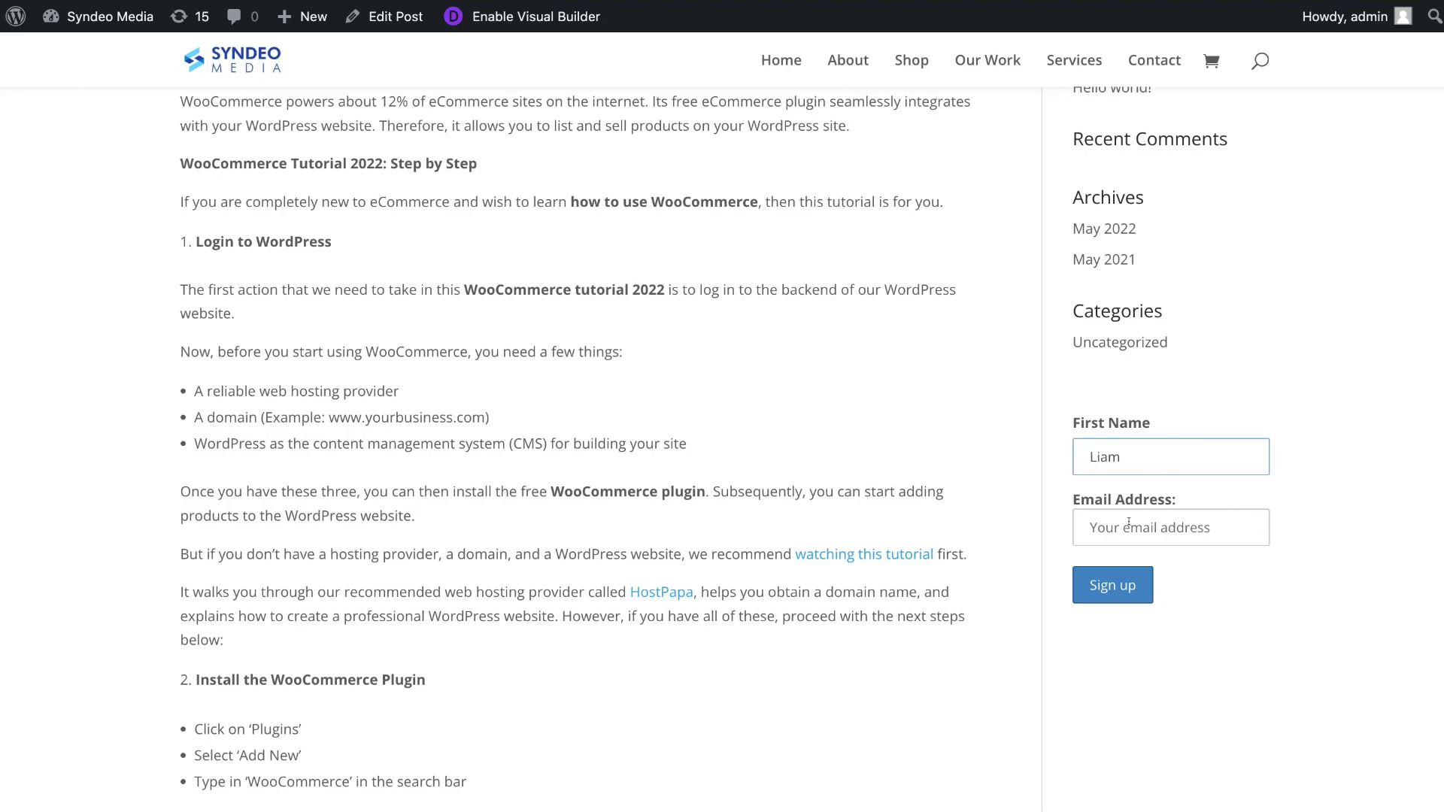
left_click(1123, 516)
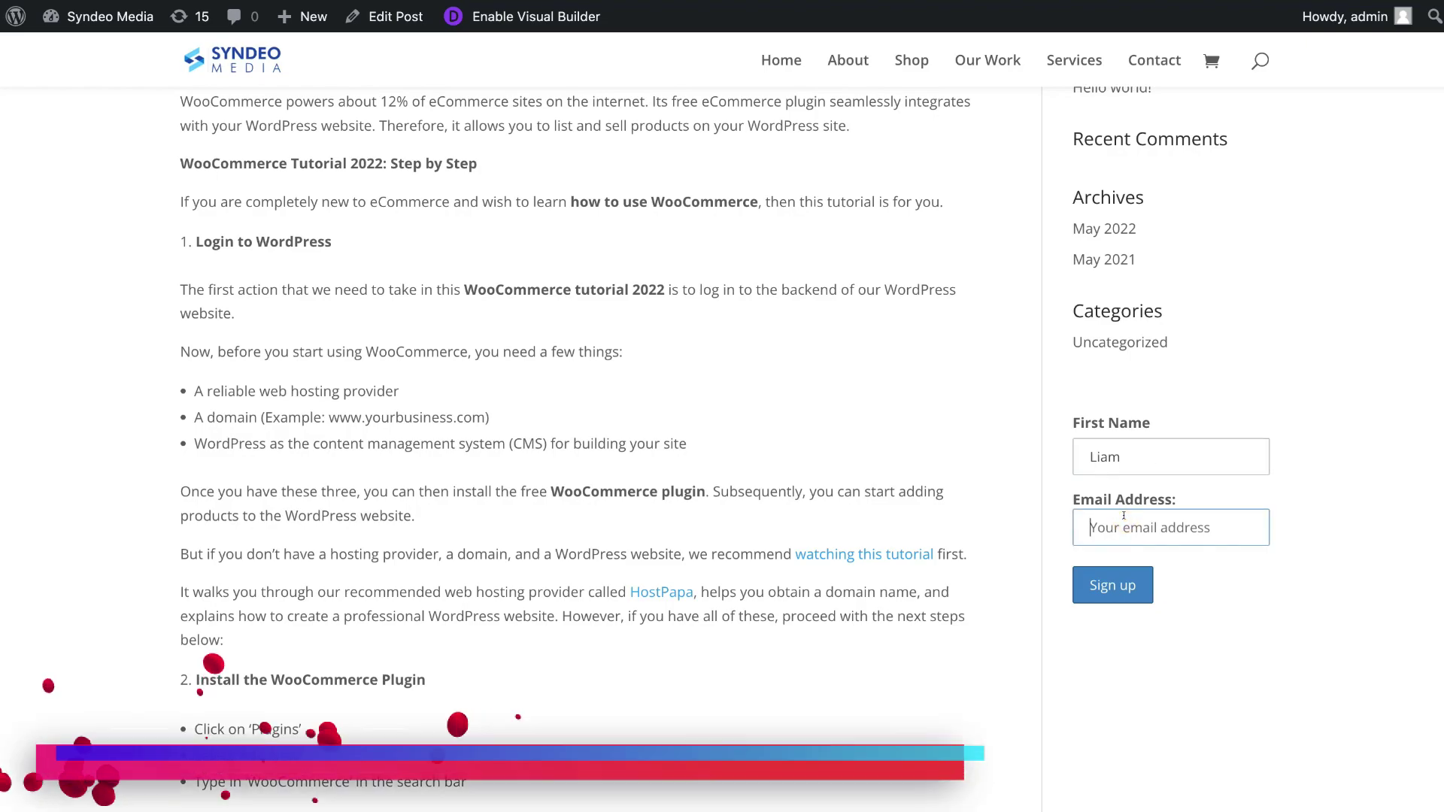
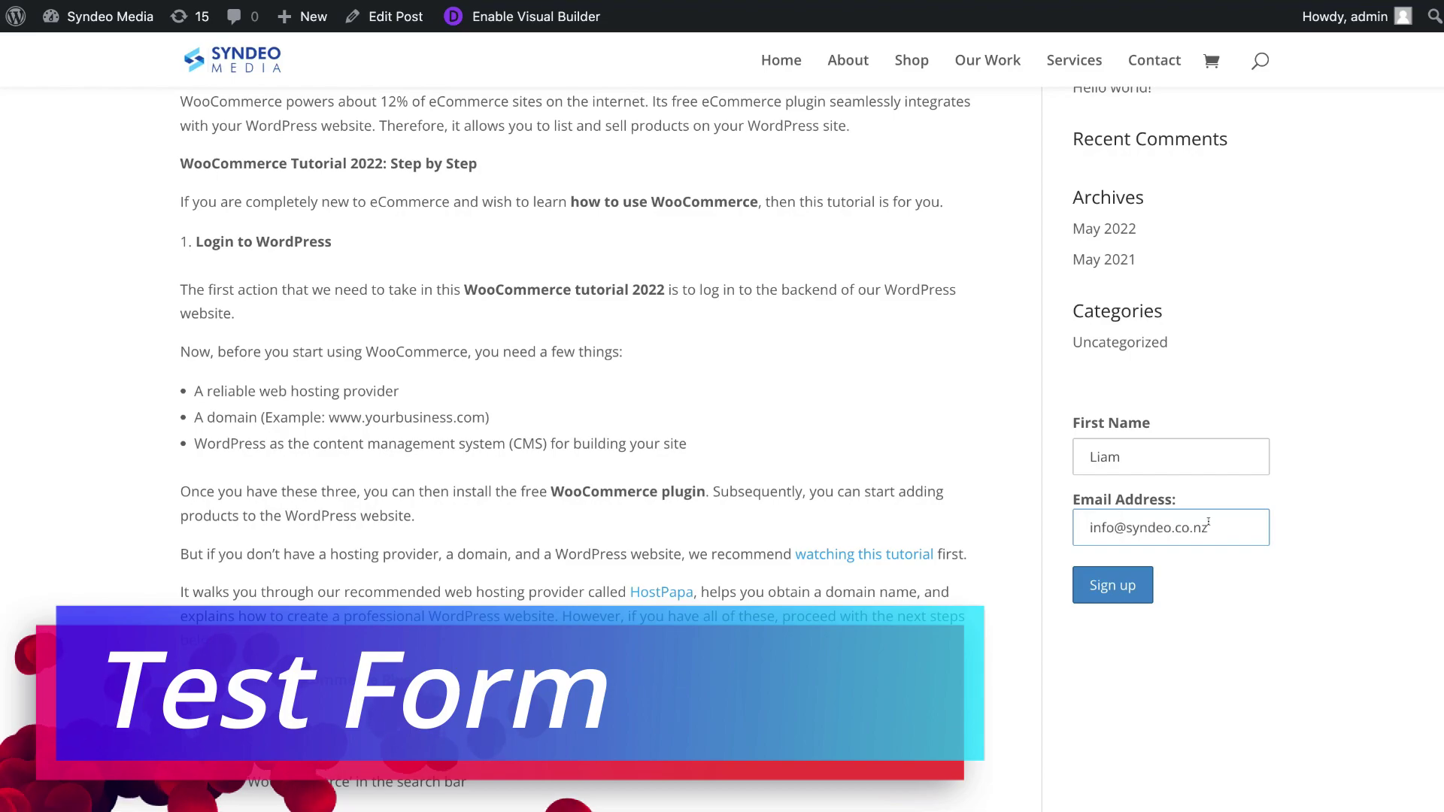
left_click(1138, 586)
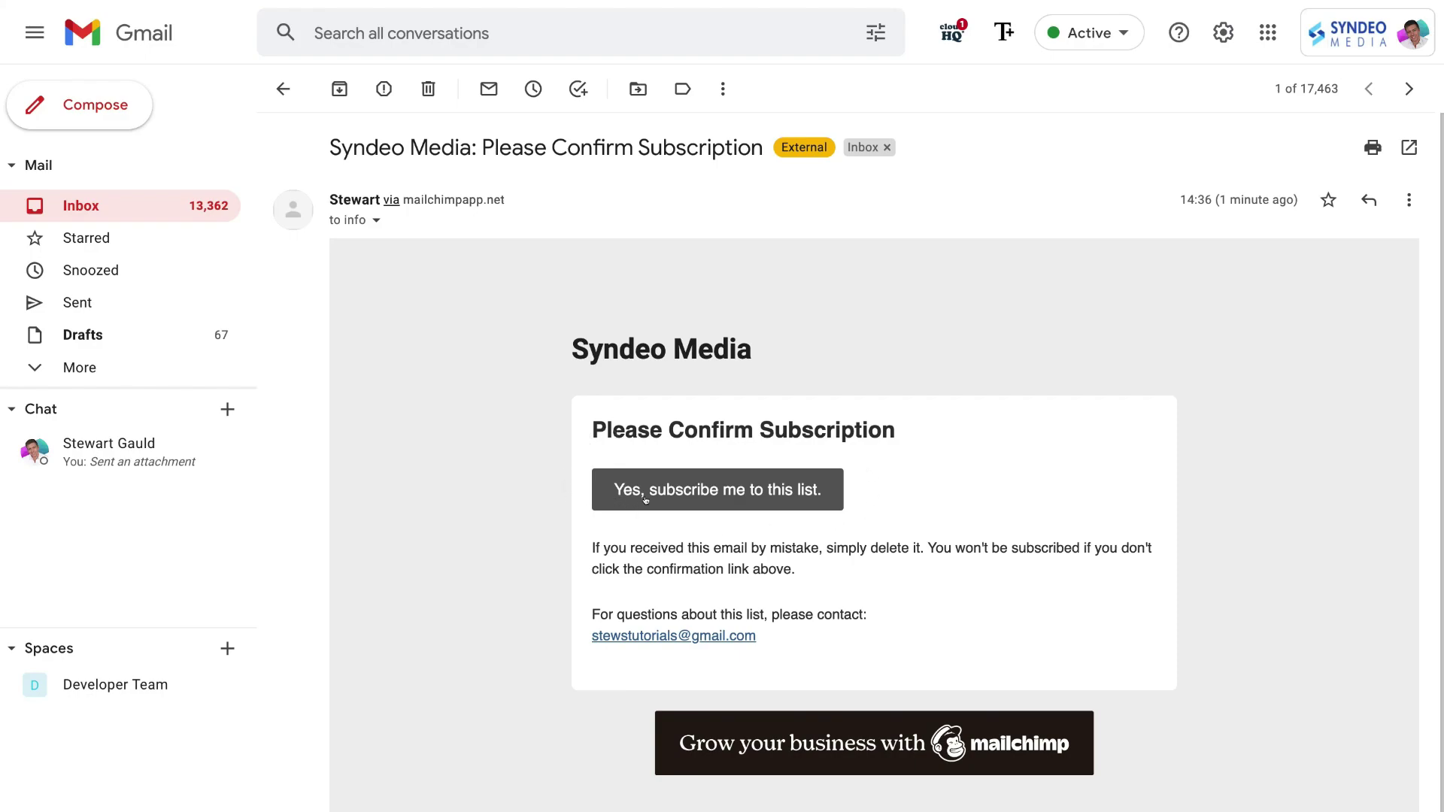
Confirm via 'Yes, subscribe me to this list', tick the reCAPTCHA box, and submit Subscribe
left_click(712, 489)
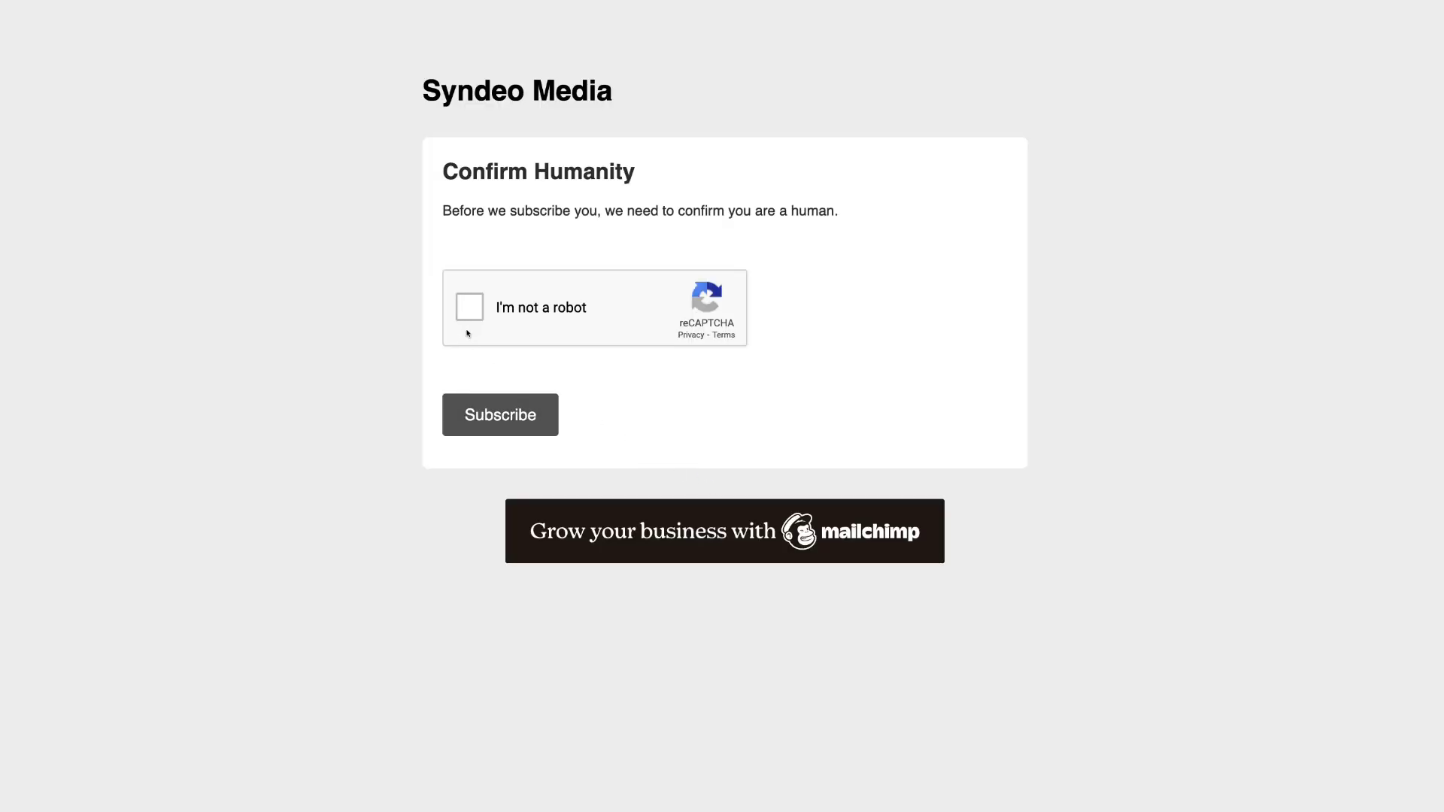
left_click(468, 307)
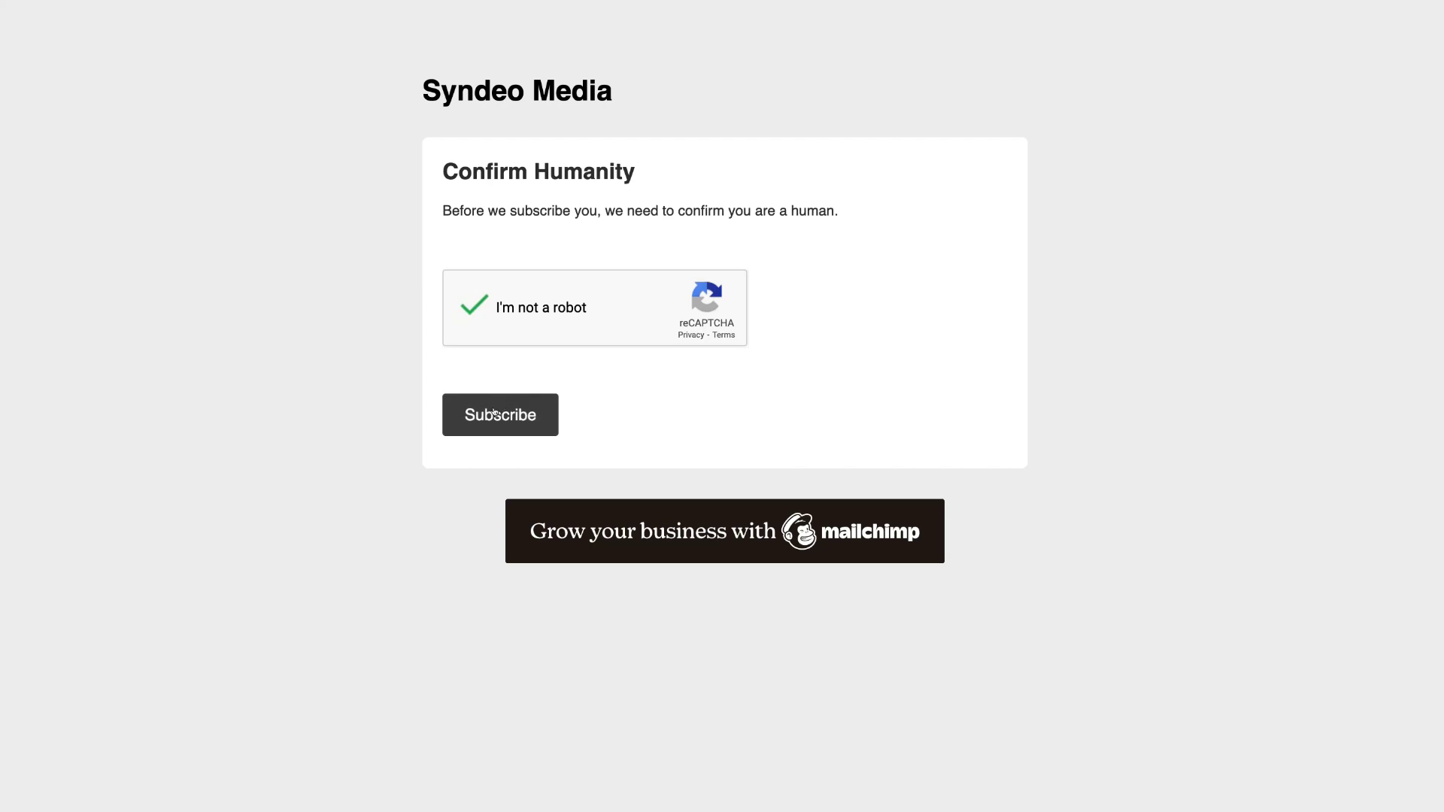
left_click(524, 412)
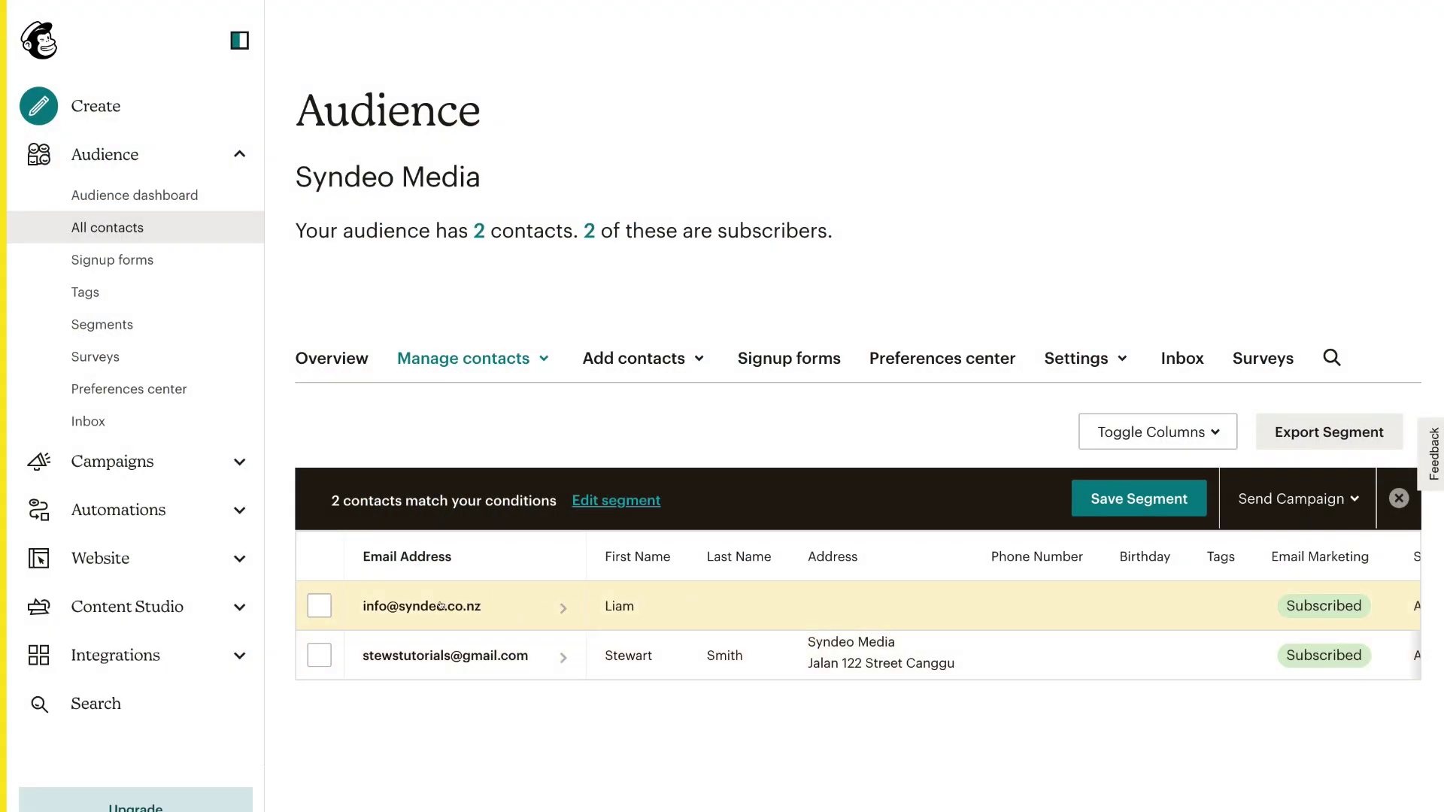
scroll(675, 596, "right", 5)
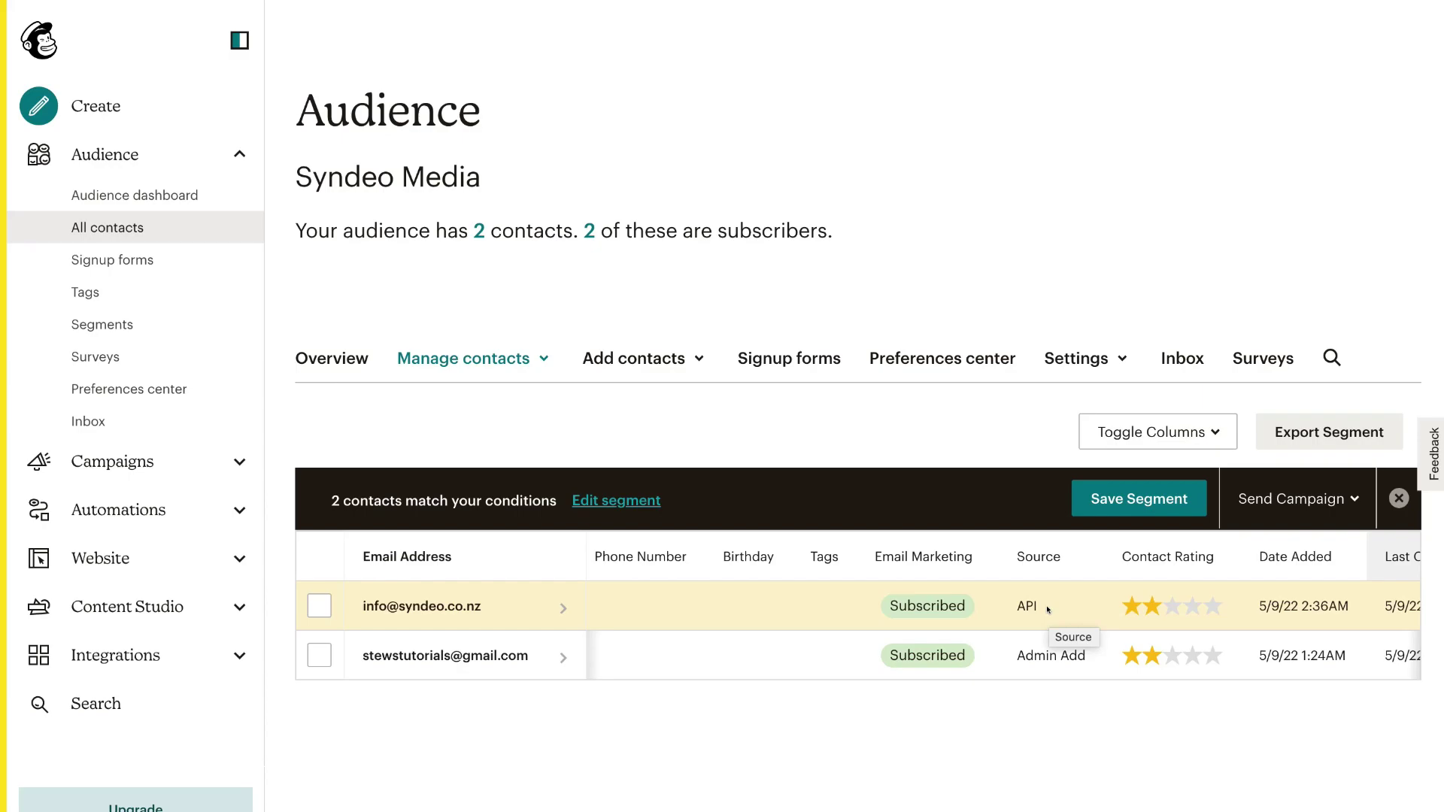
scroll(1048, 609, "right", 1)
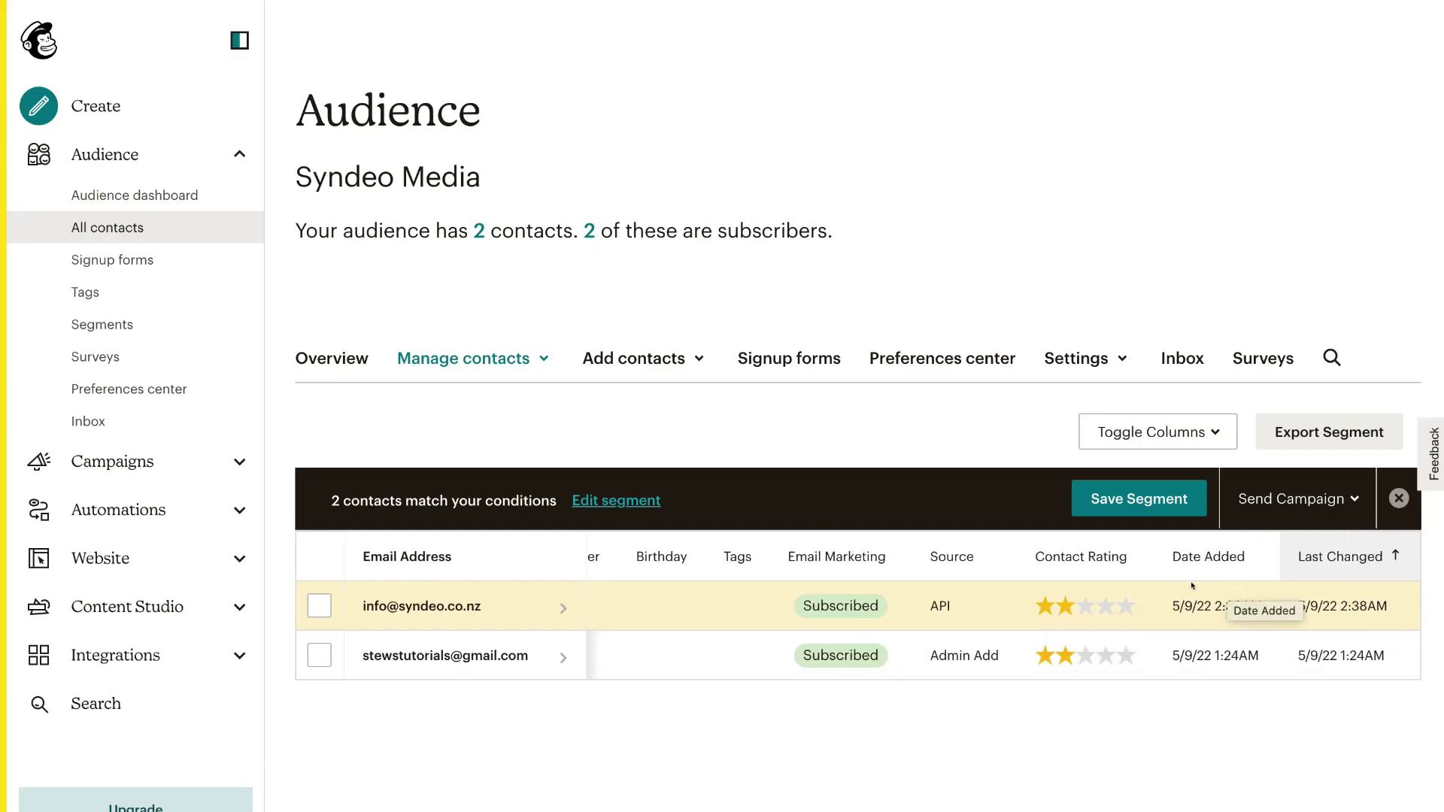